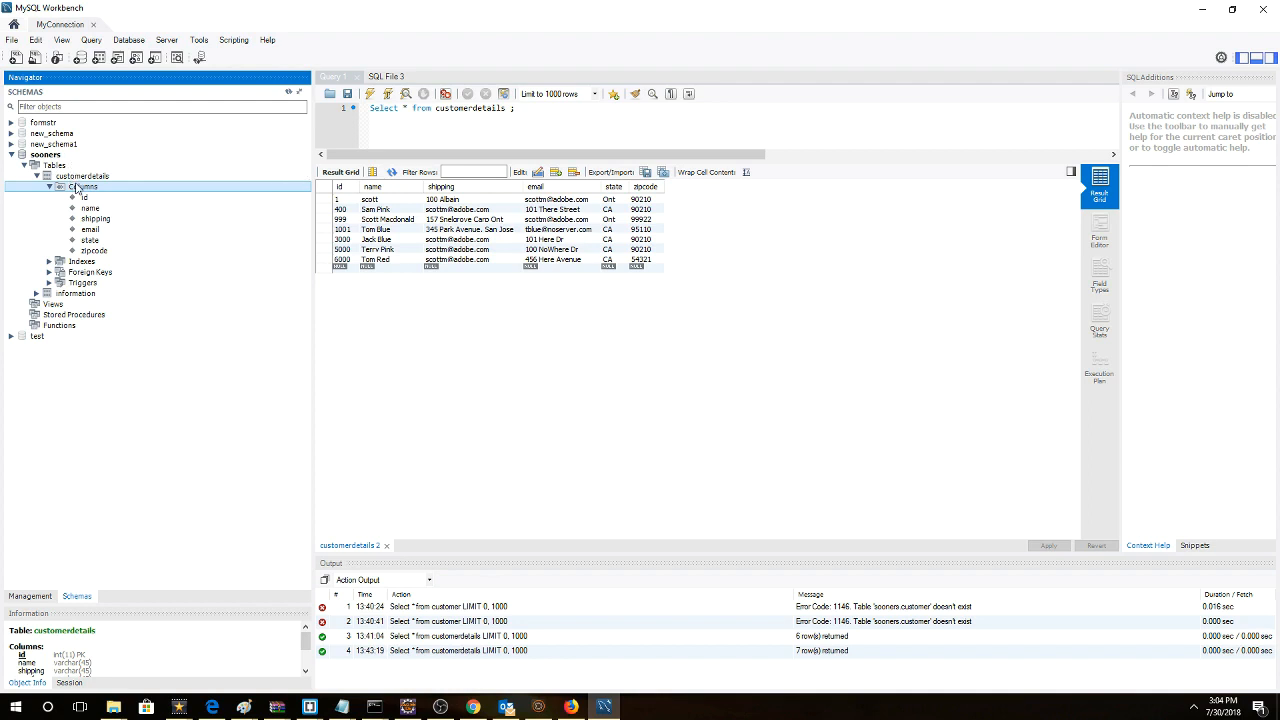
# Review the id, name, shipping, email, state and zipcode columns of the customerdetails table.
pyautogui.click(86, 199)
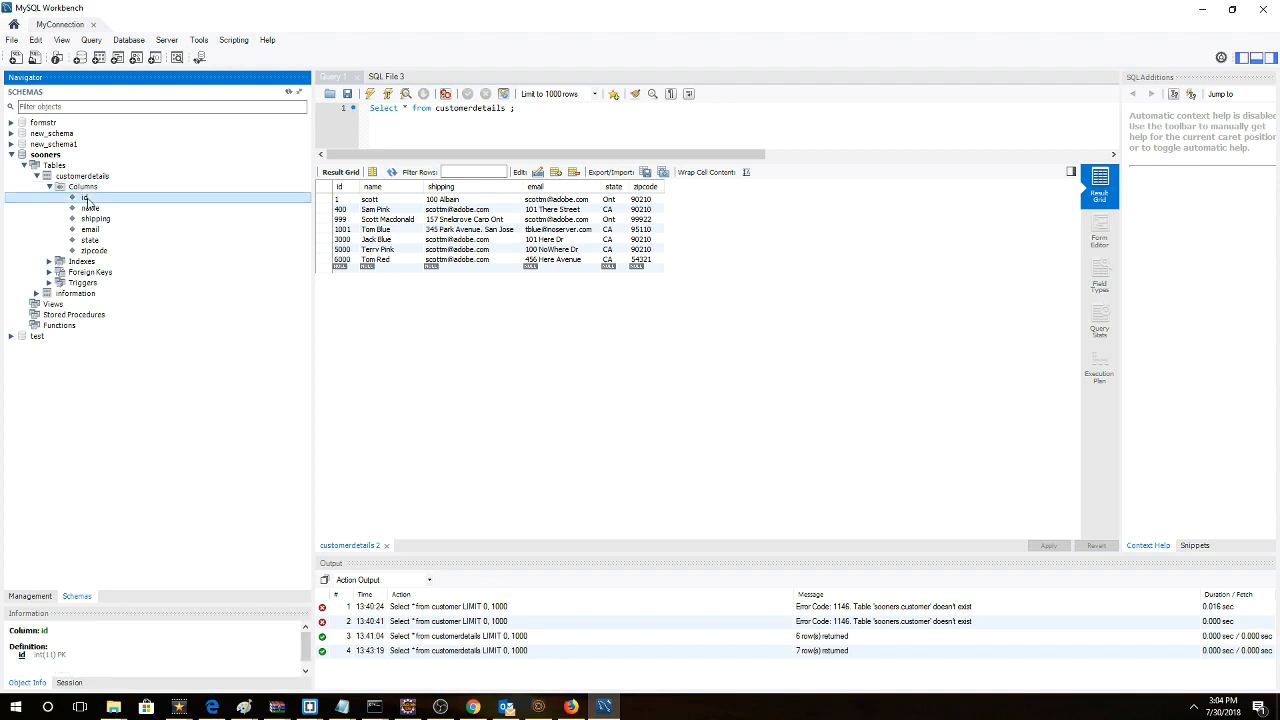
pyautogui.click(94, 209)
pyautogui.click(100, 220)
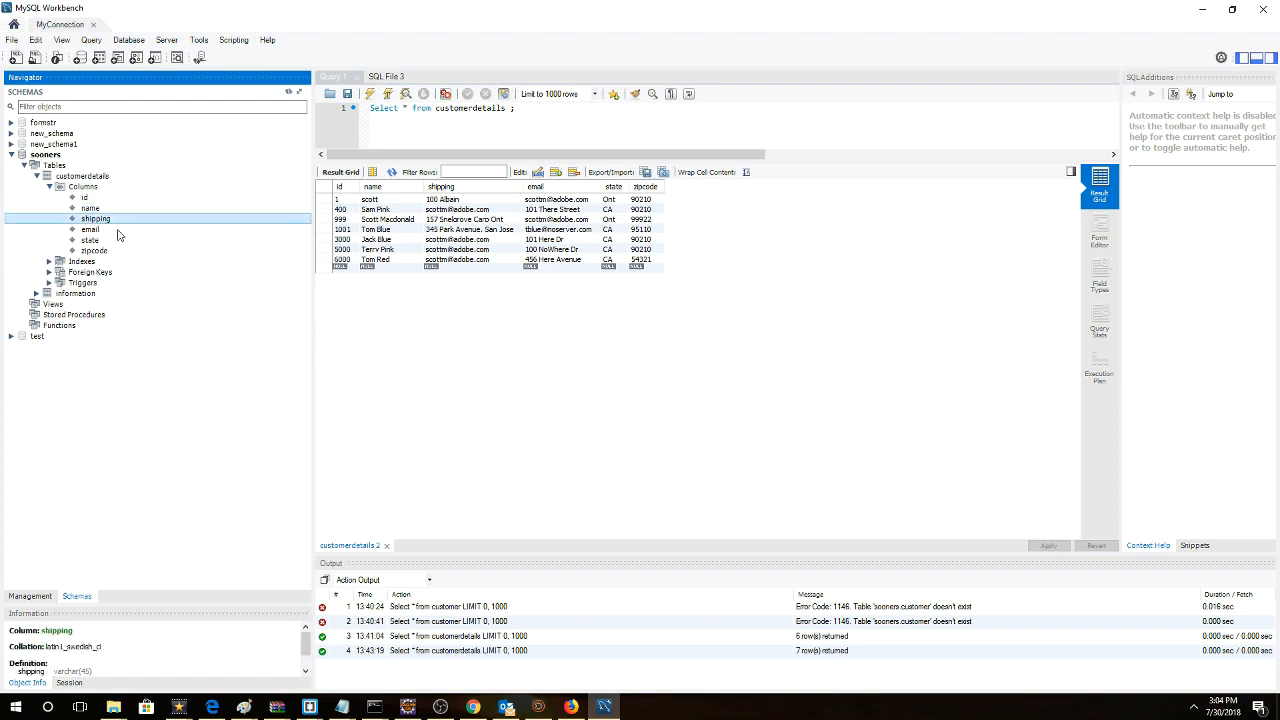
pyautogui.click(98, 230)
pyautogui.click(96, 241)
pyautogui.click(96, 251)
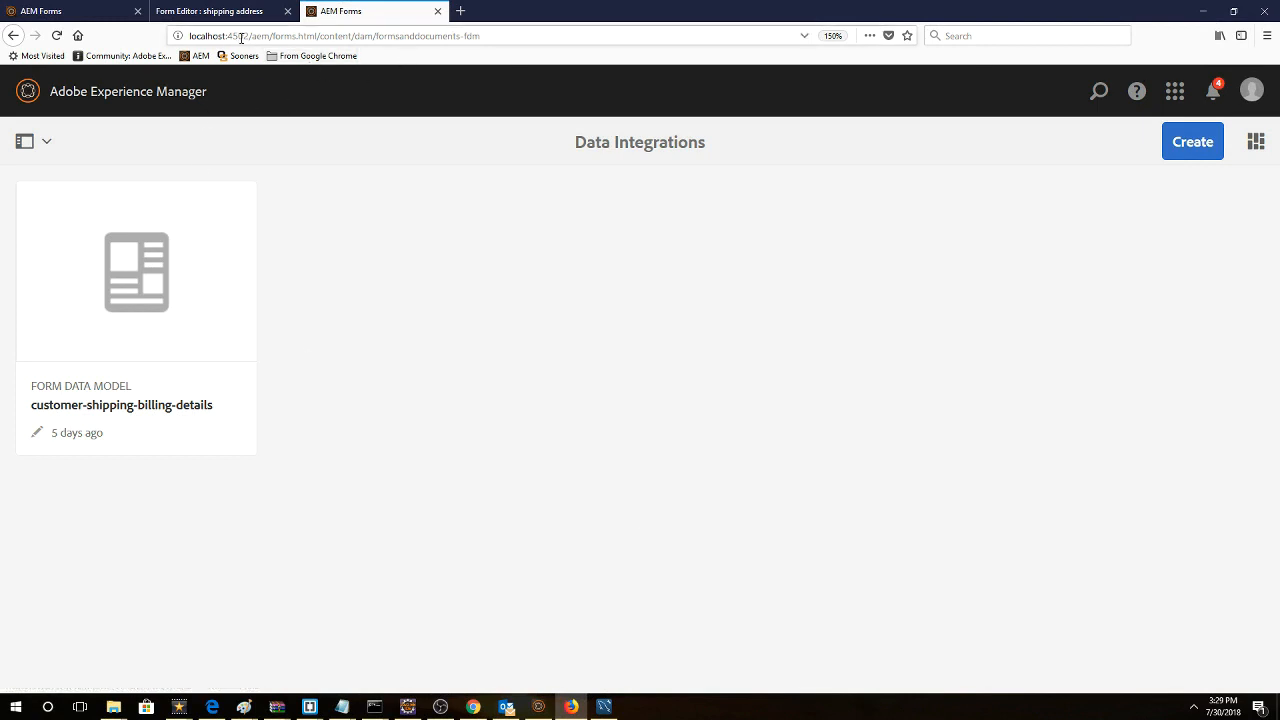
# In Adobe Experience Manager, start a form data model titled customer-fm with the description "This is a customer form model" and continue to data source selection.
pyautogui.moveTo(480, 37); pyautogui.dragTo(250, 37)
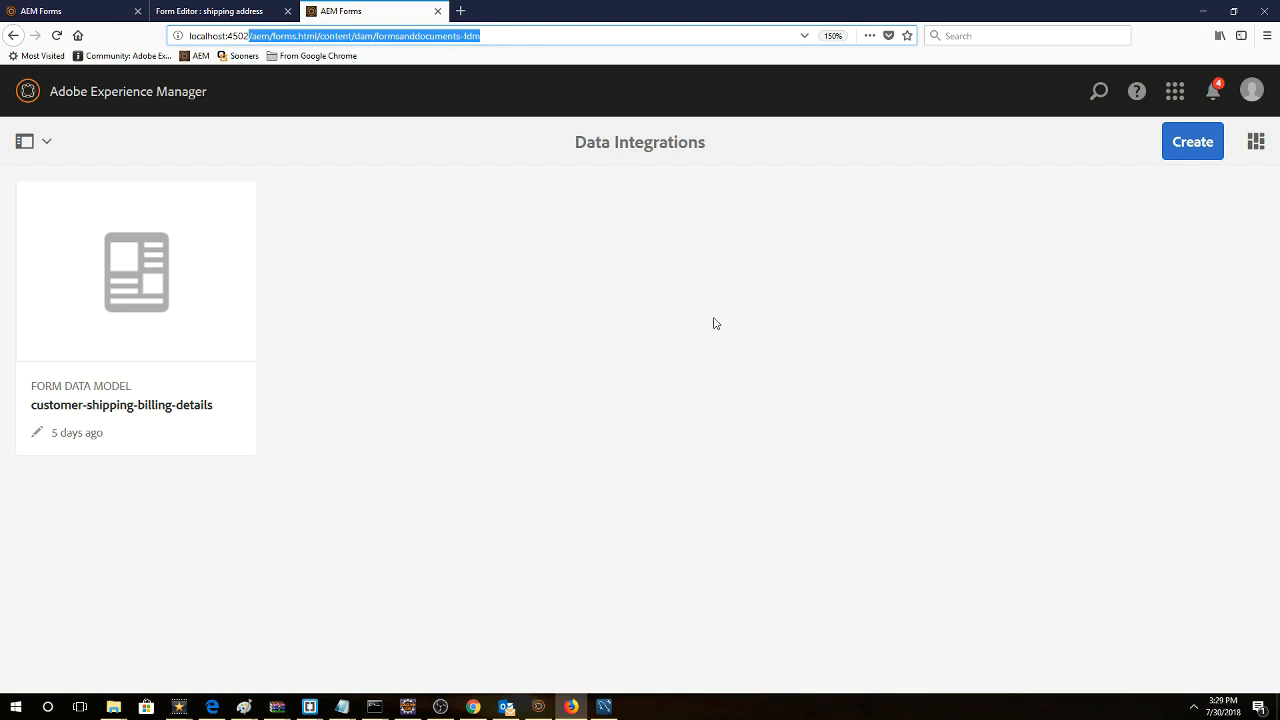
pyautogui.click(1200, 153)
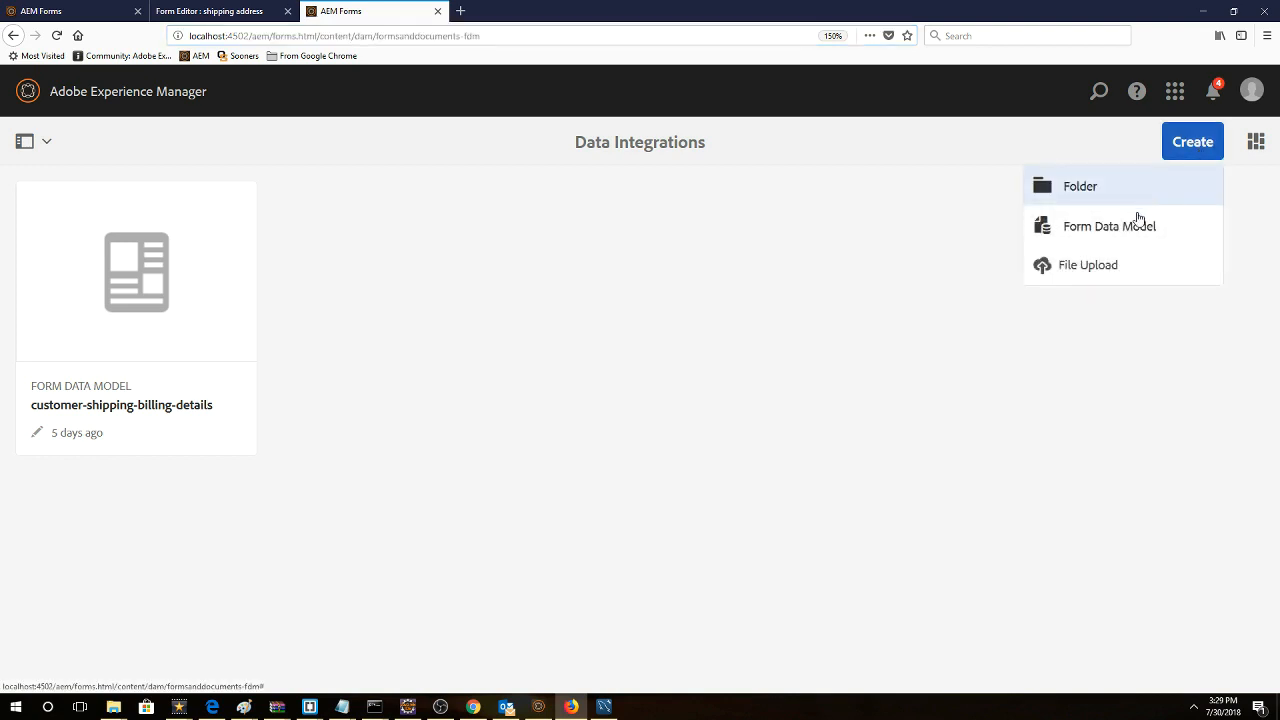
pyautogui.click(1155, 230)
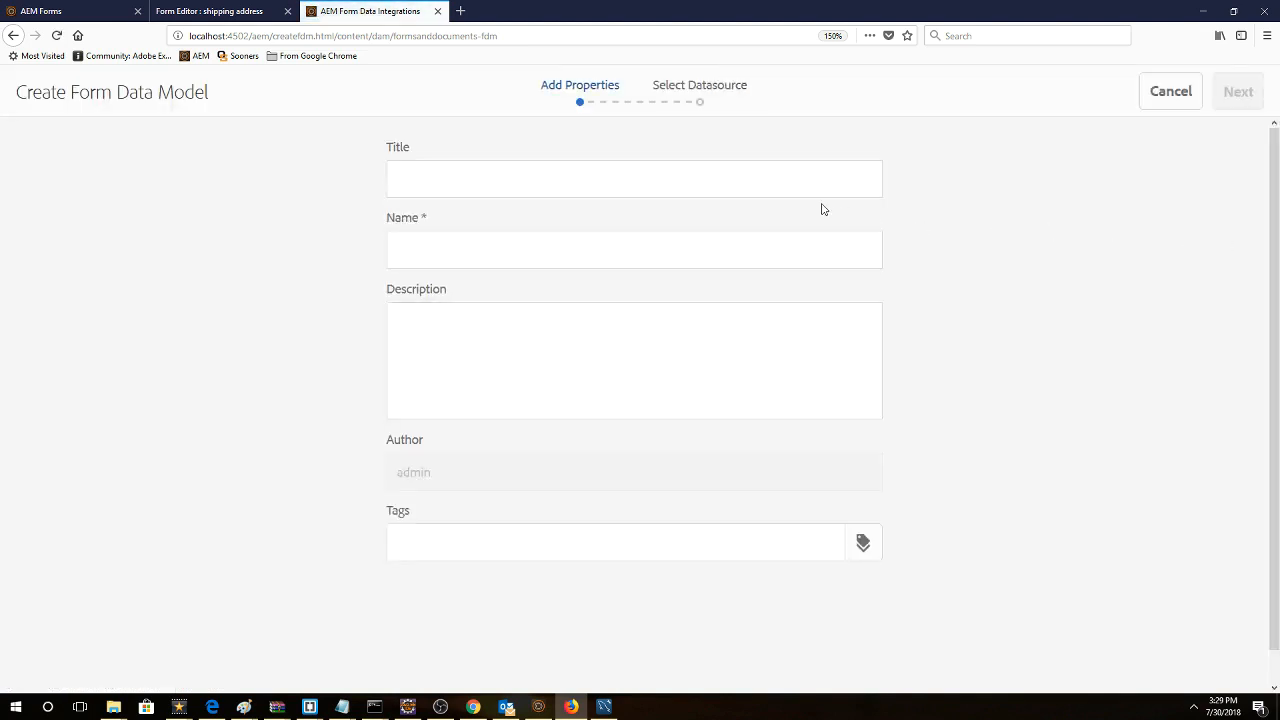
pyautogui.click(470, 177)
pyautogui.write('customer-')
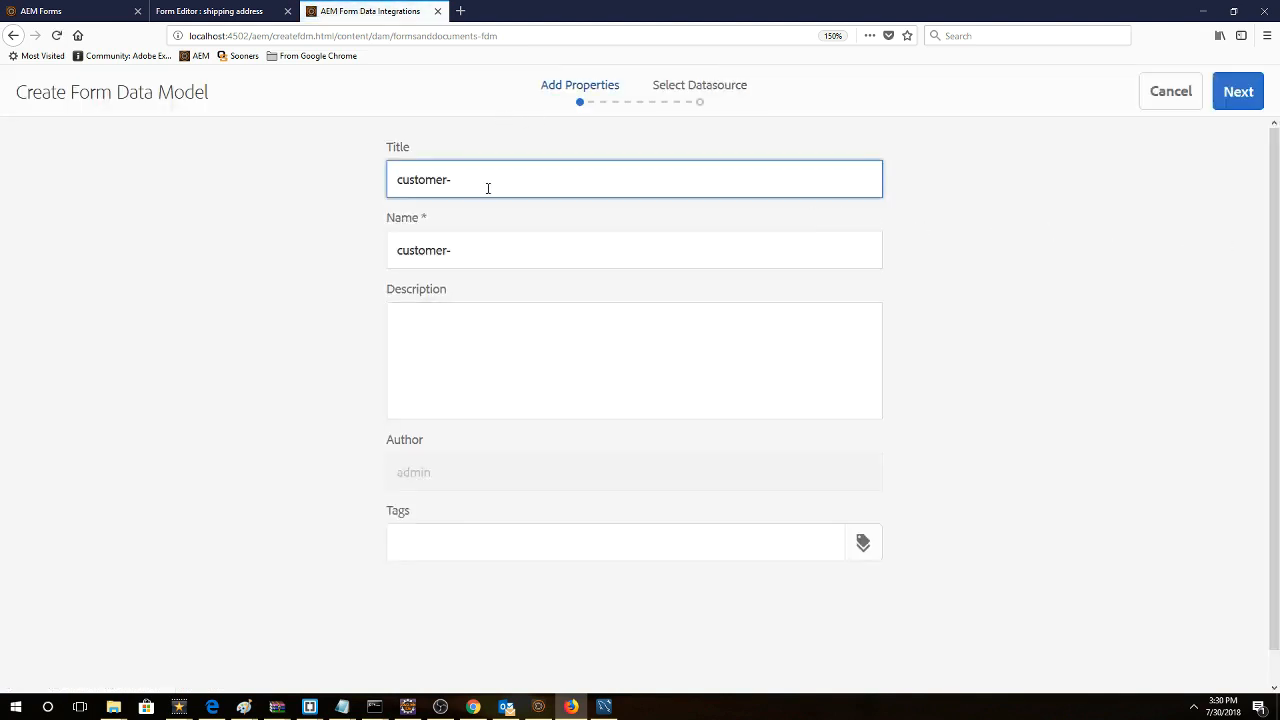
pyautogui.write('fm')
pyautogui.click(454, 334)
pyautogui.write('This ')
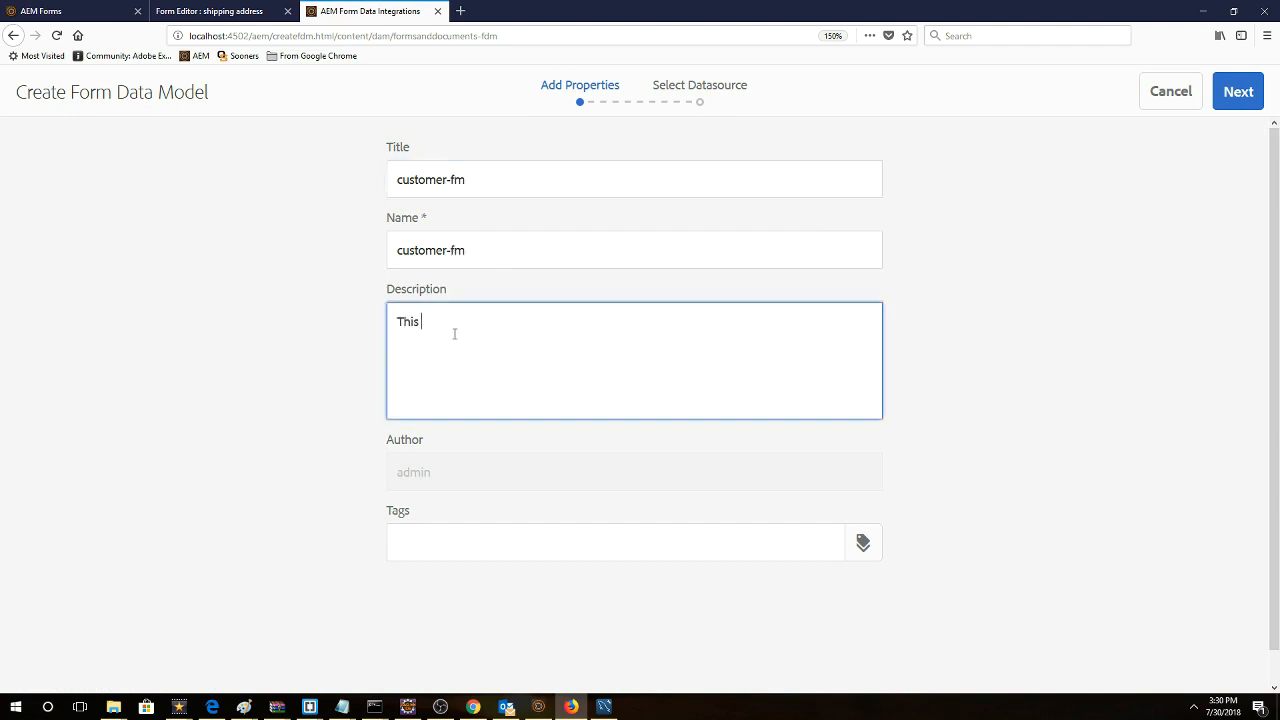
pyautogui.write('is a customer form model')
pyautogui.click(1238, 104)
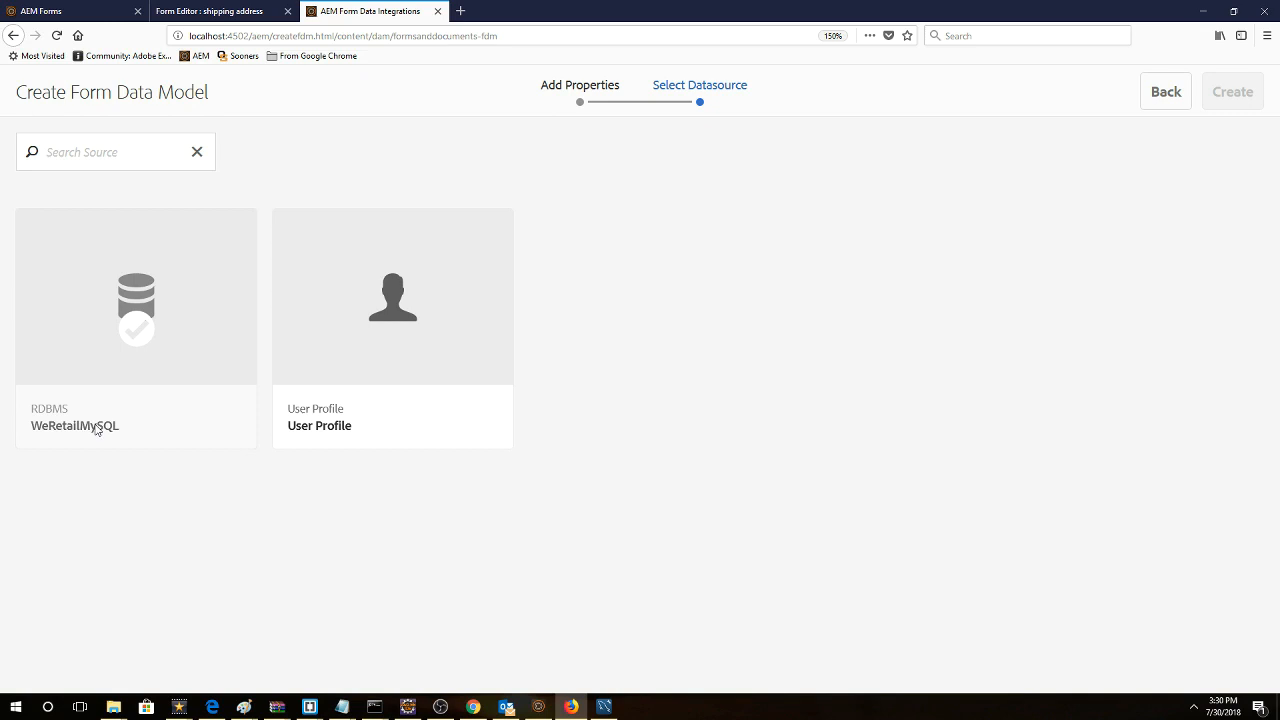
# Create the form data model with WeRetailMySQL as its data source and open it in the editor.
pyautogui.click(158, 358)
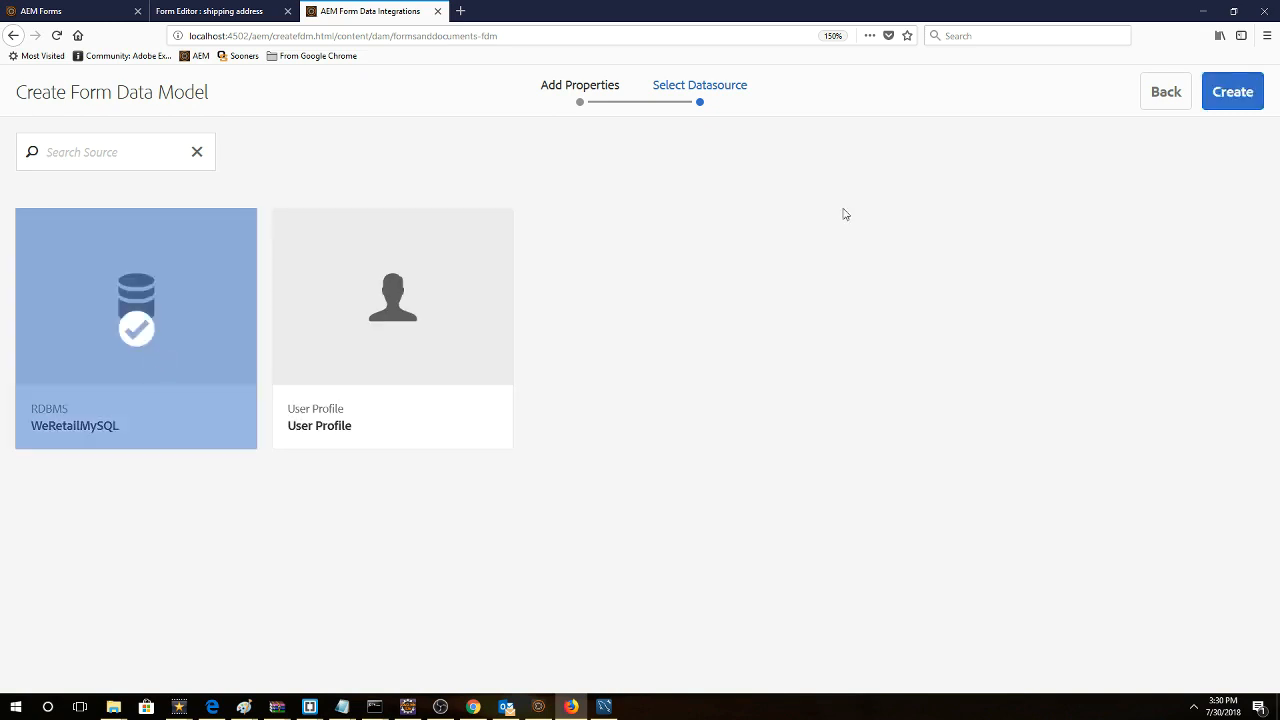
pyautogui.click(1222, 92)
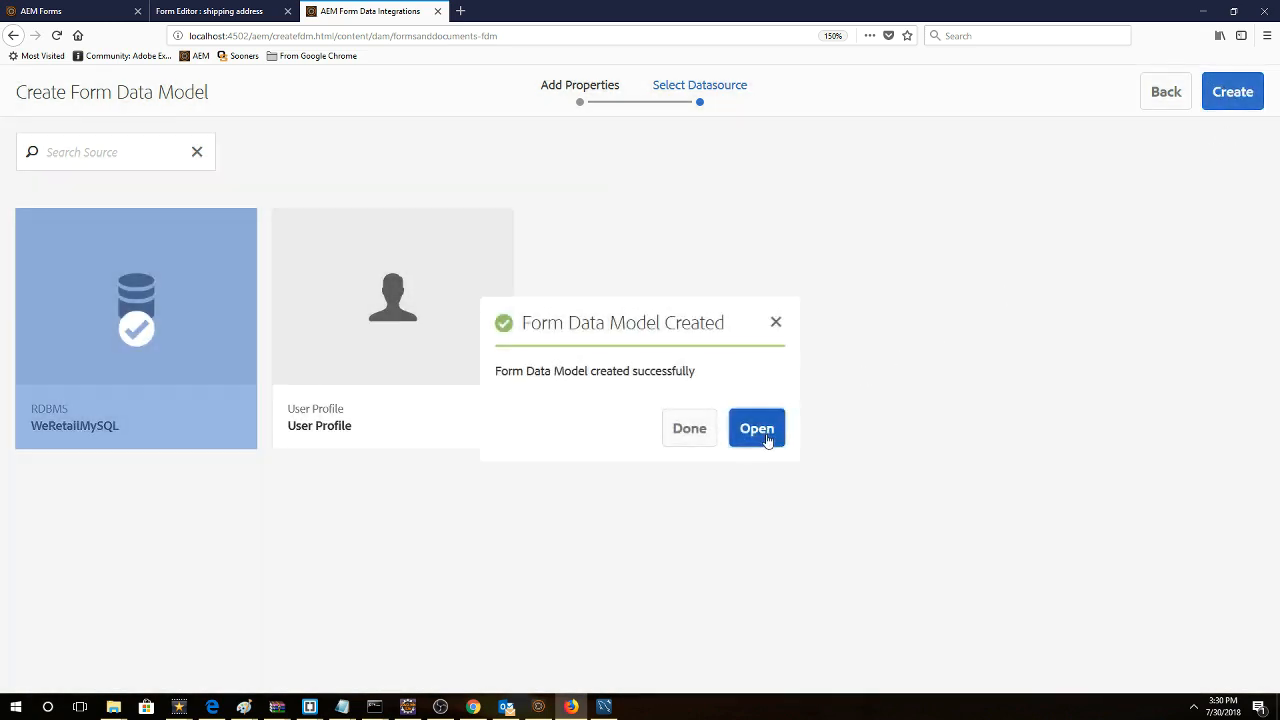
pyautogui.click(757, 430)
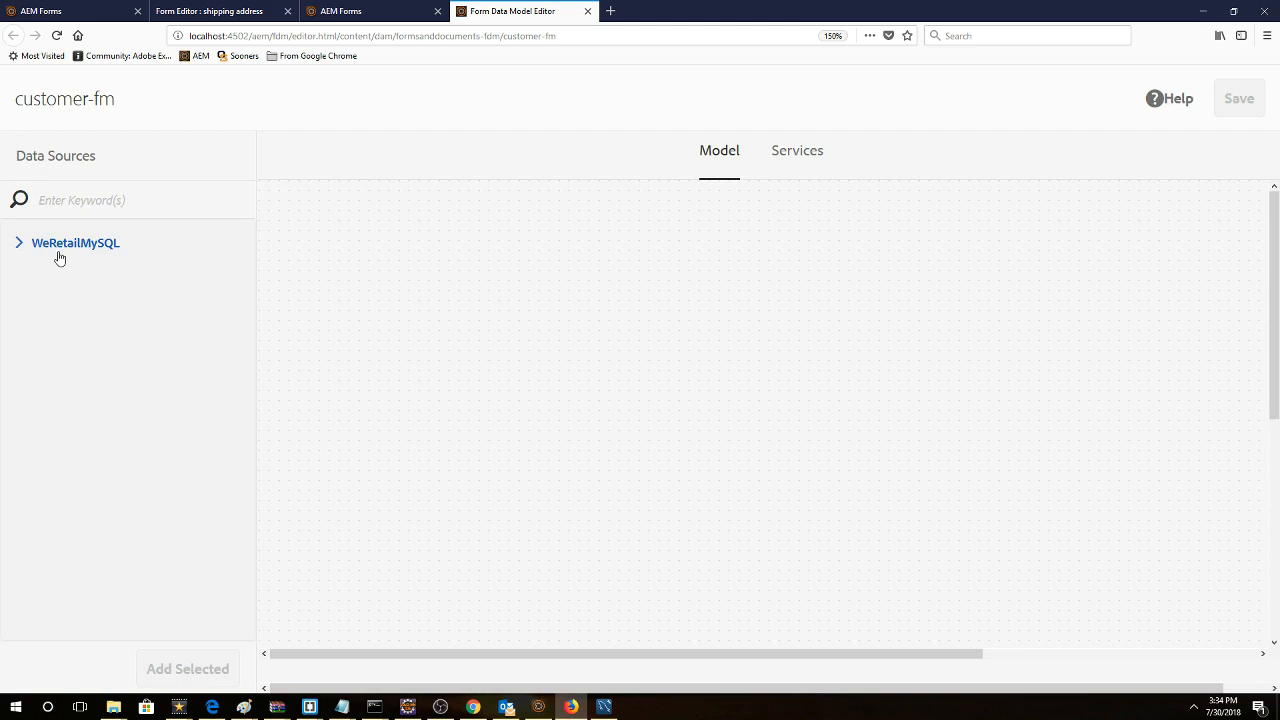
# Select the customerdetails table with all its columns from the sooners schema of WeRetailMySQL.
pyautogui.click(20, 245)
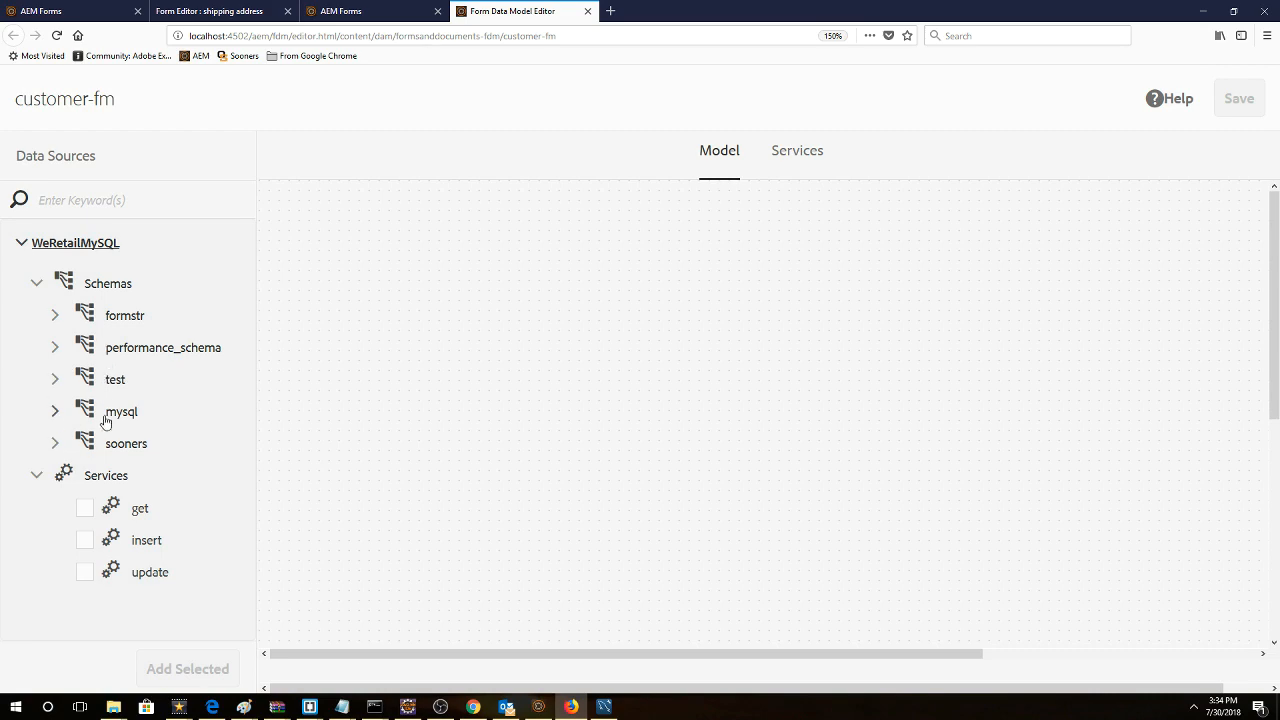
pyautogui.click(56, 444)
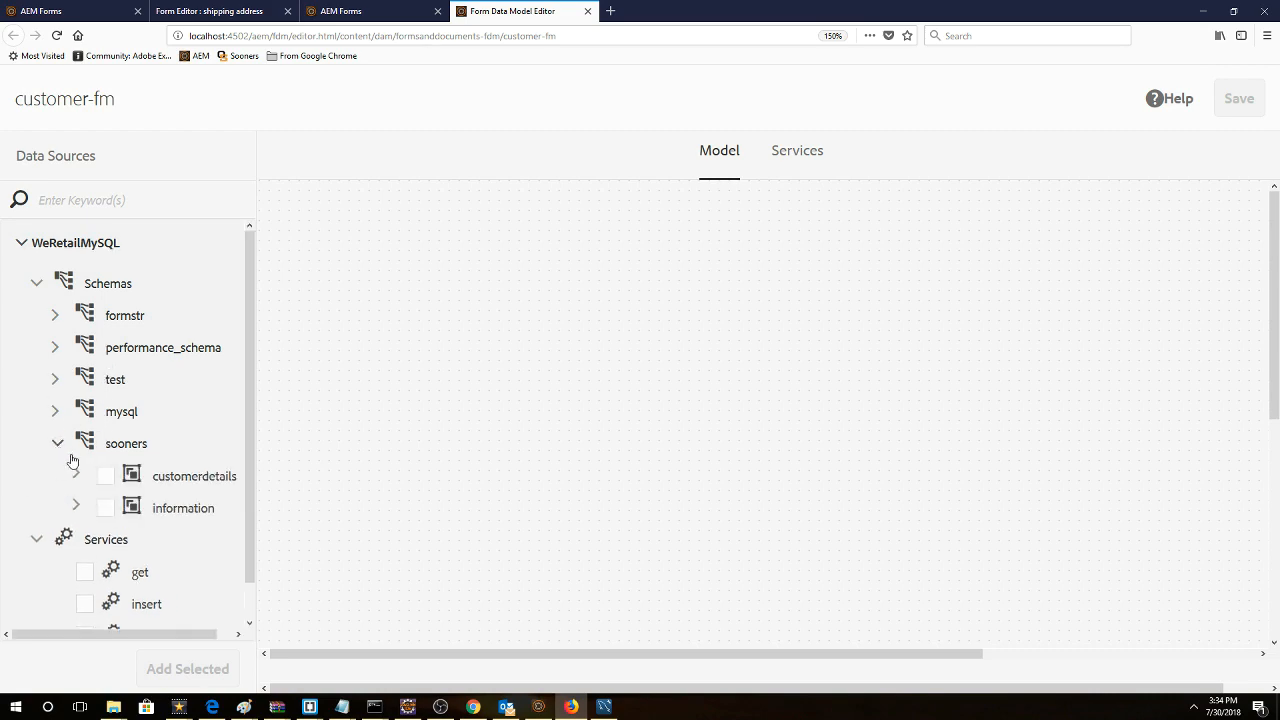
pyautogui.click(106, 477)
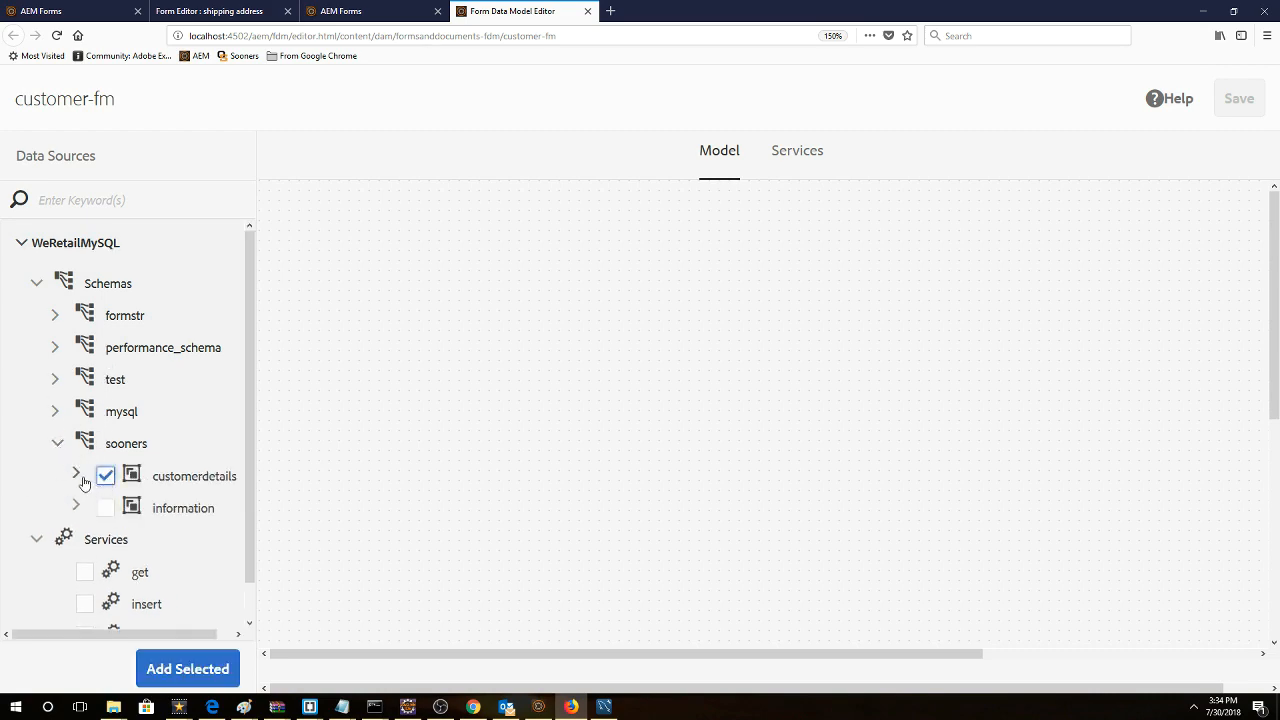
pyautogui.click(80, 476)
pyautogui.moveTo(247, 437); pyautogui.dragTo(245, 514)
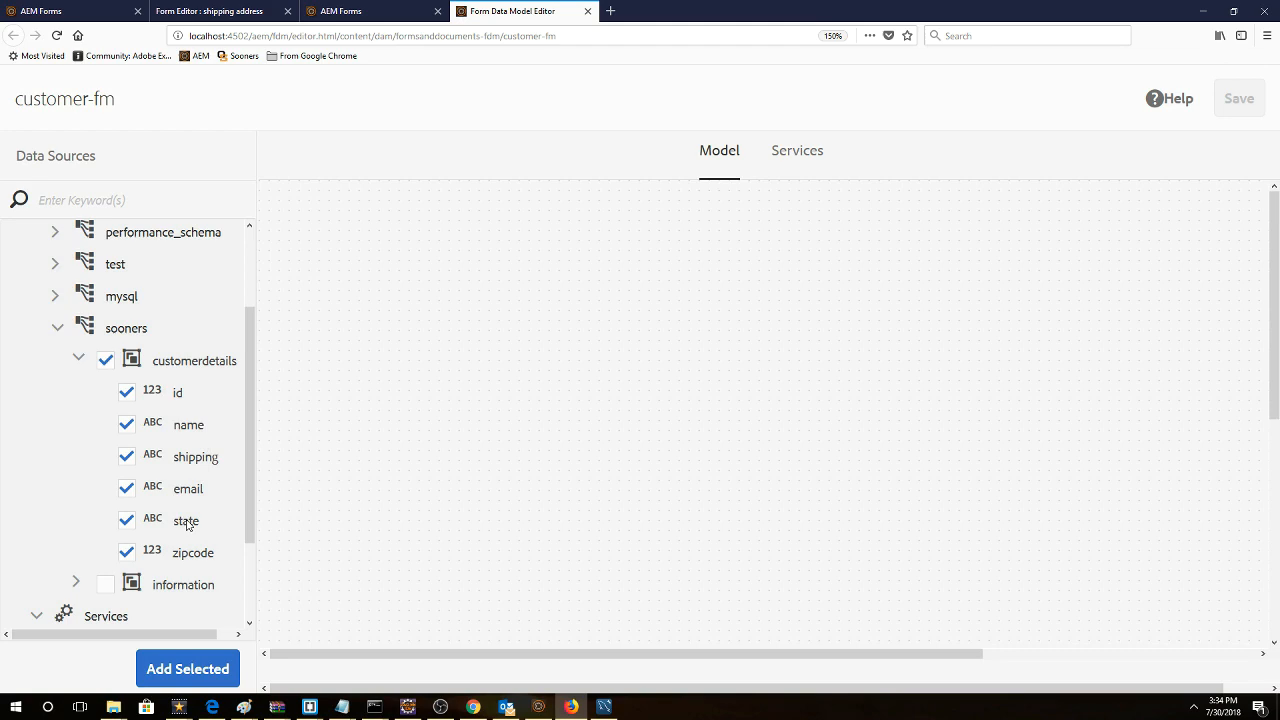
# Select the get and update services and add them to the model together with the customerdetails table.
pyautogui.moveTo(248, 532); pyautogui.dragTo(249, 603)
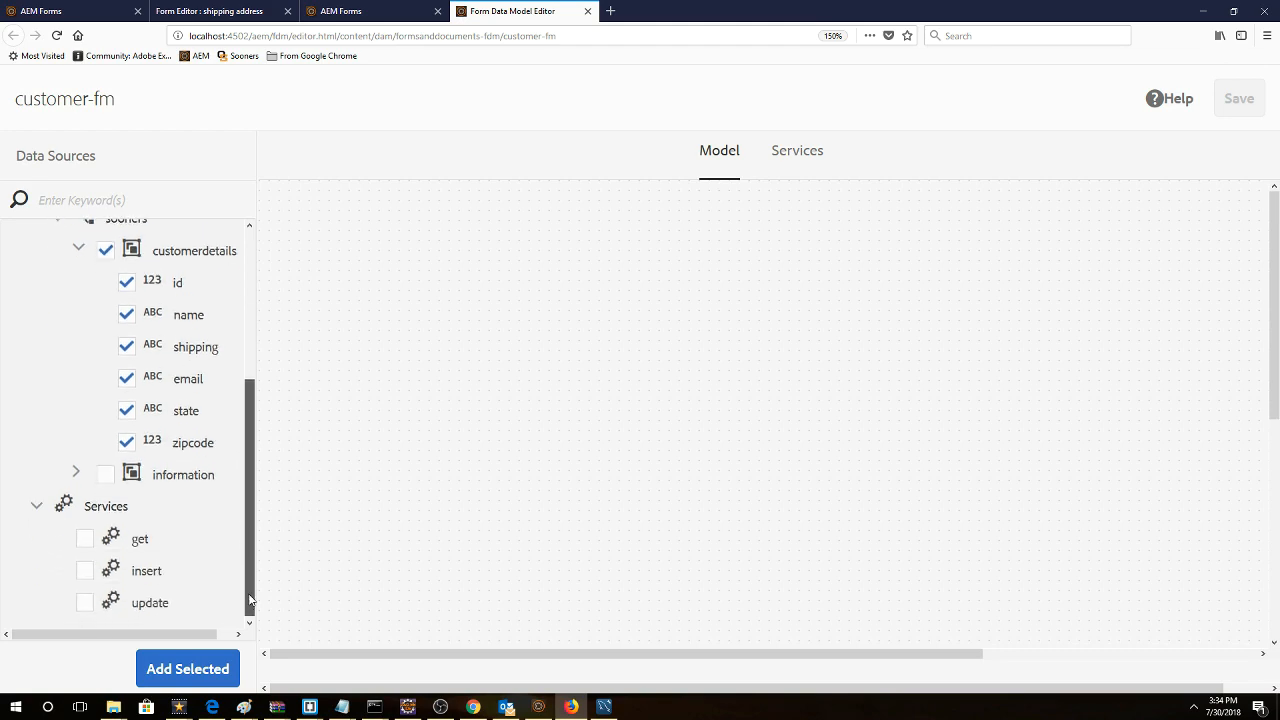
pyautogui.click(86, 539)
pyautogui.click(85, 602)
pyautogui.scroll(1, 246, 461)
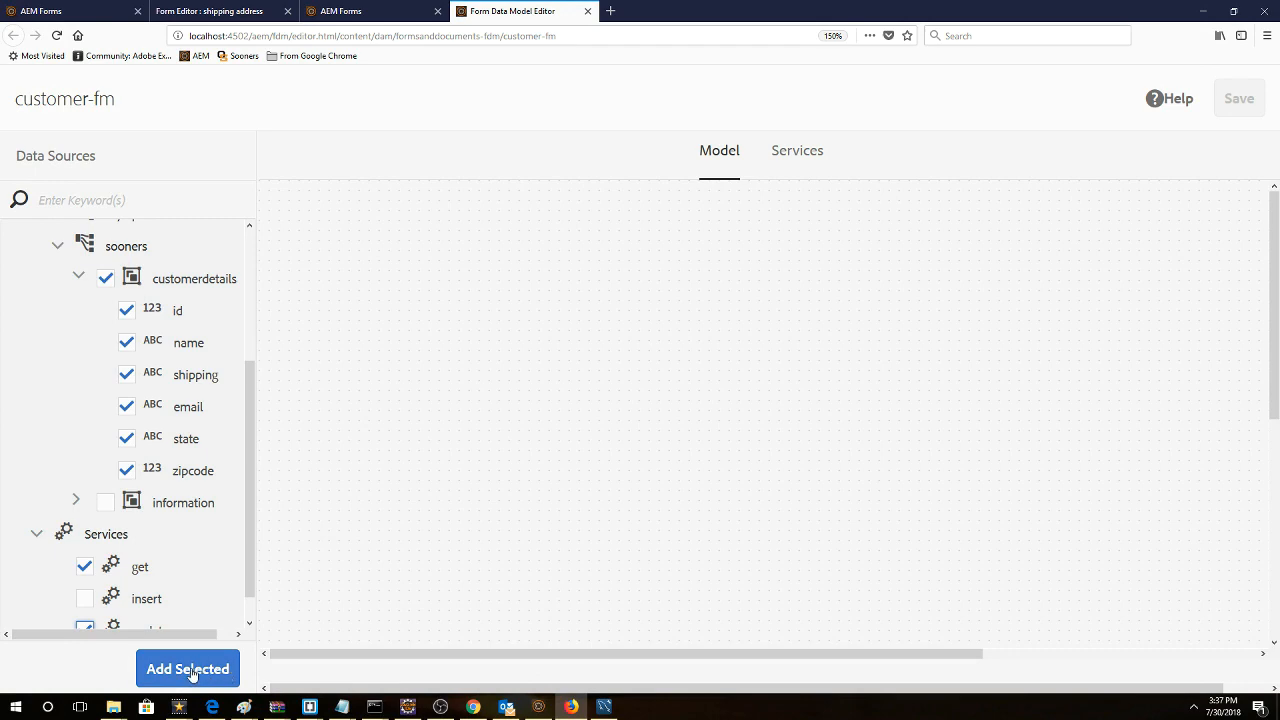
pyautogui.click(193, 672)
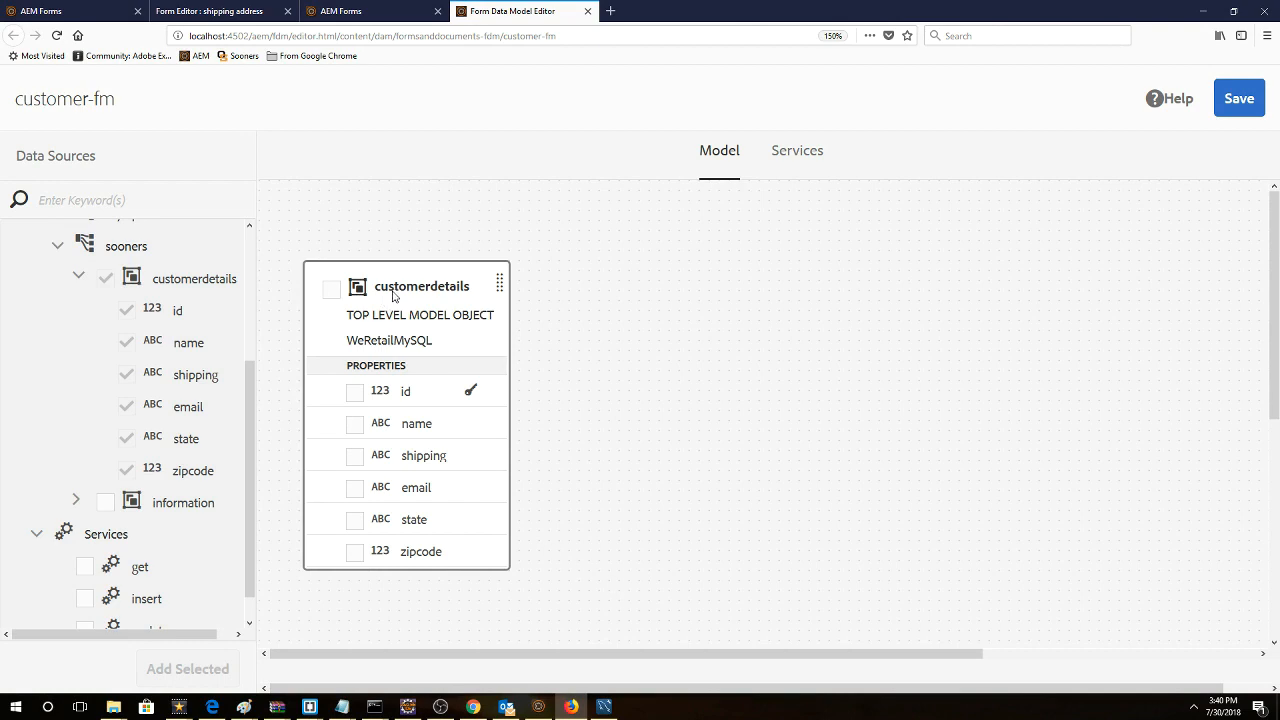
# Edit the properties of the customerdetails model object and set its read service to get.
pyautogui.click(331, 289)
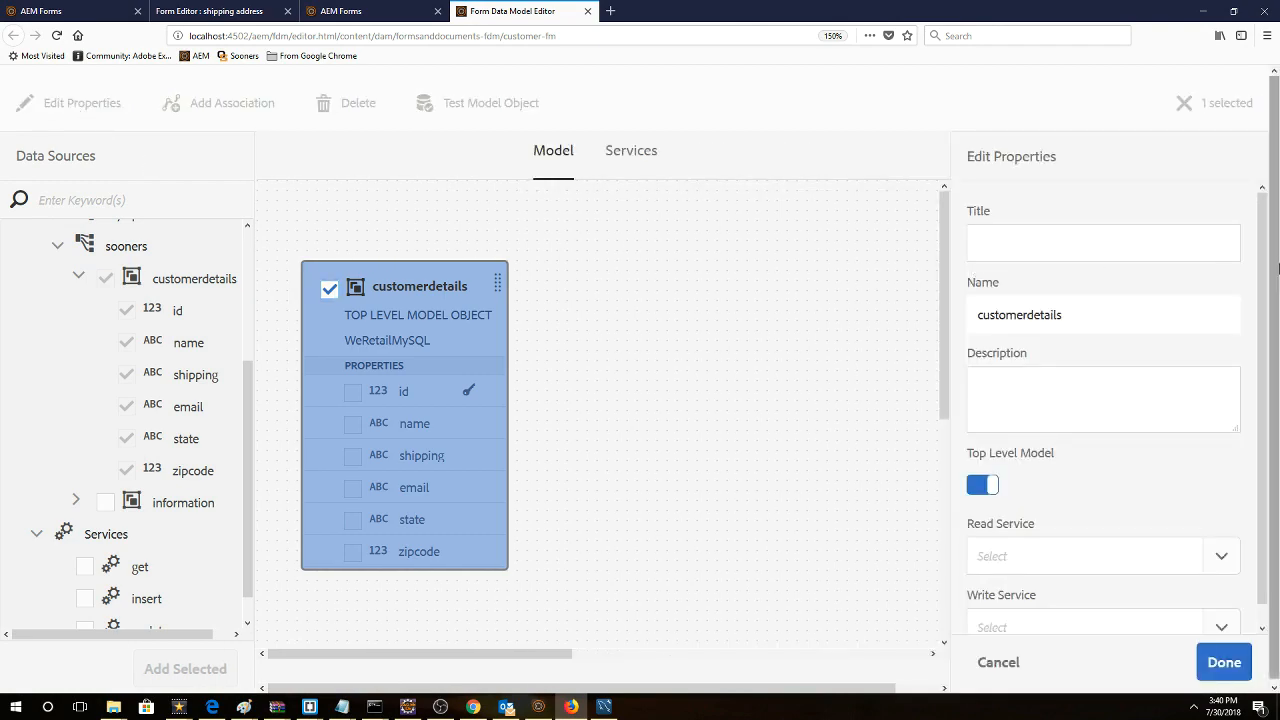
pyautogui.moveTo(1264, 291); pyautogui.dragTo(1276, 323)
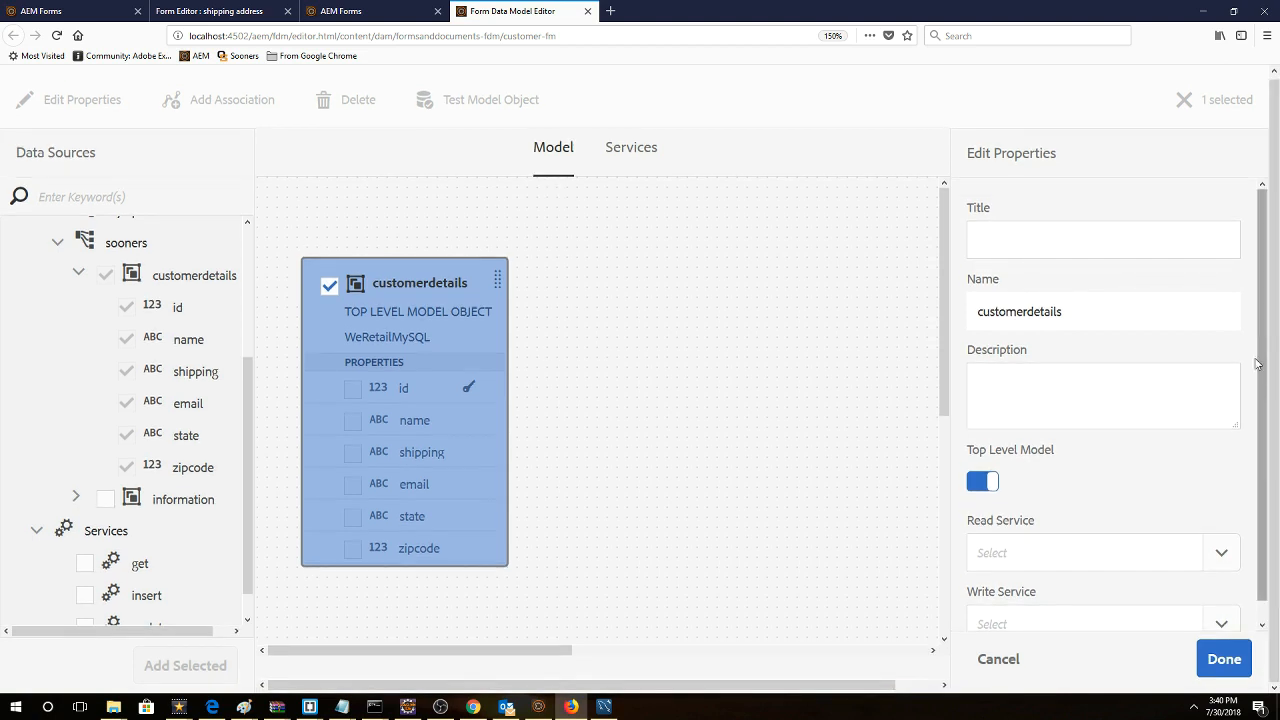
pyautogui.click(1220, 558)
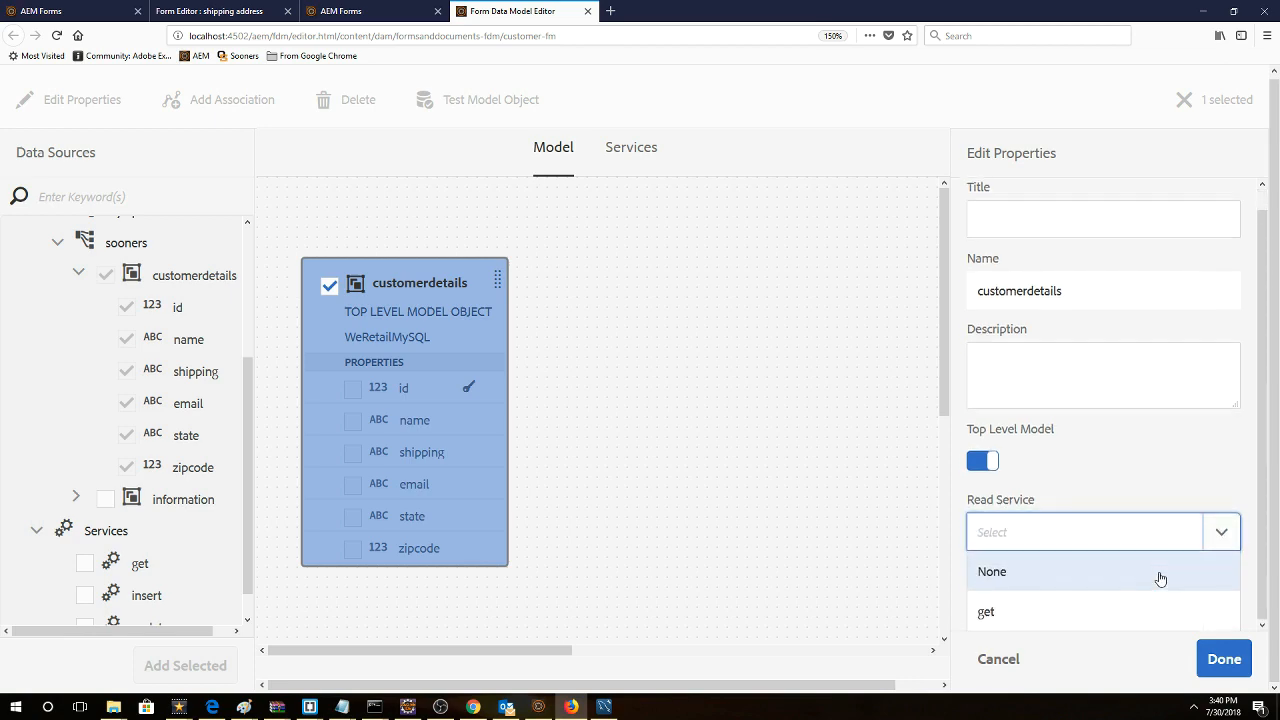
pyautogui.click(1084, 615)
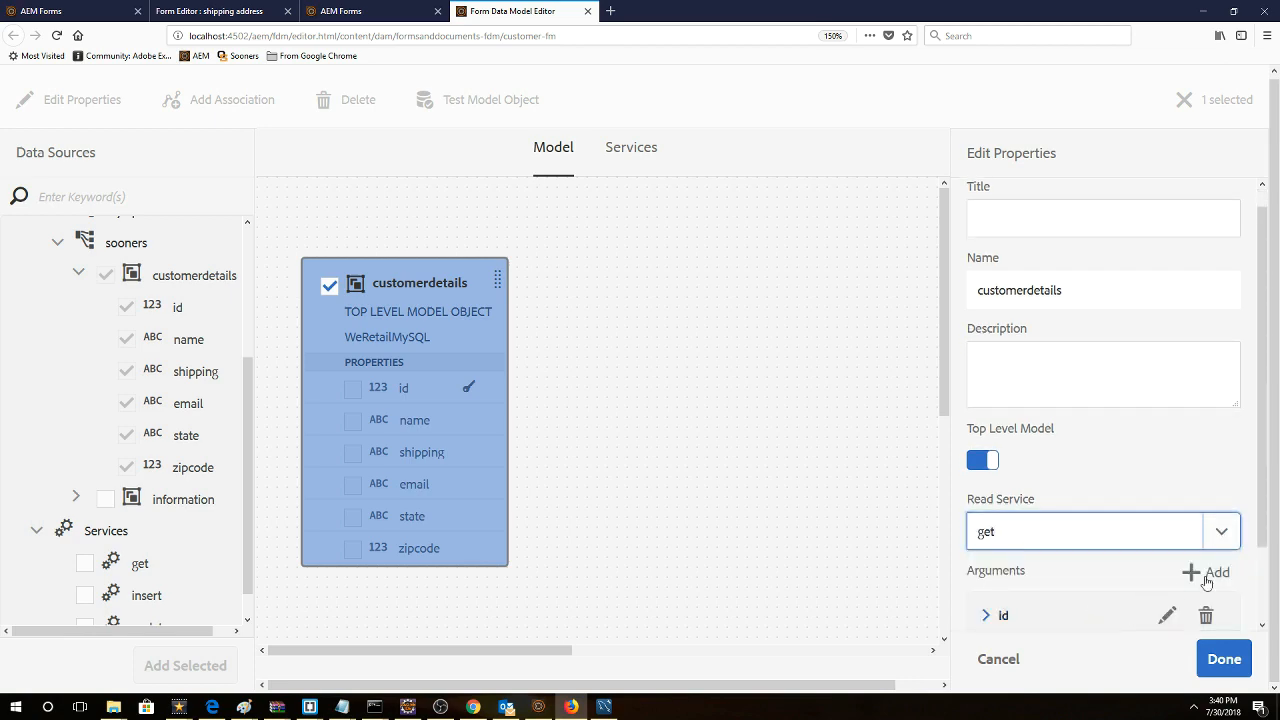
# Bind the read service's id argument to a request attribute with the binding value Id.
pyautogui.moveTo(1263, 537); pyautogui.dragTo(1260, 601)
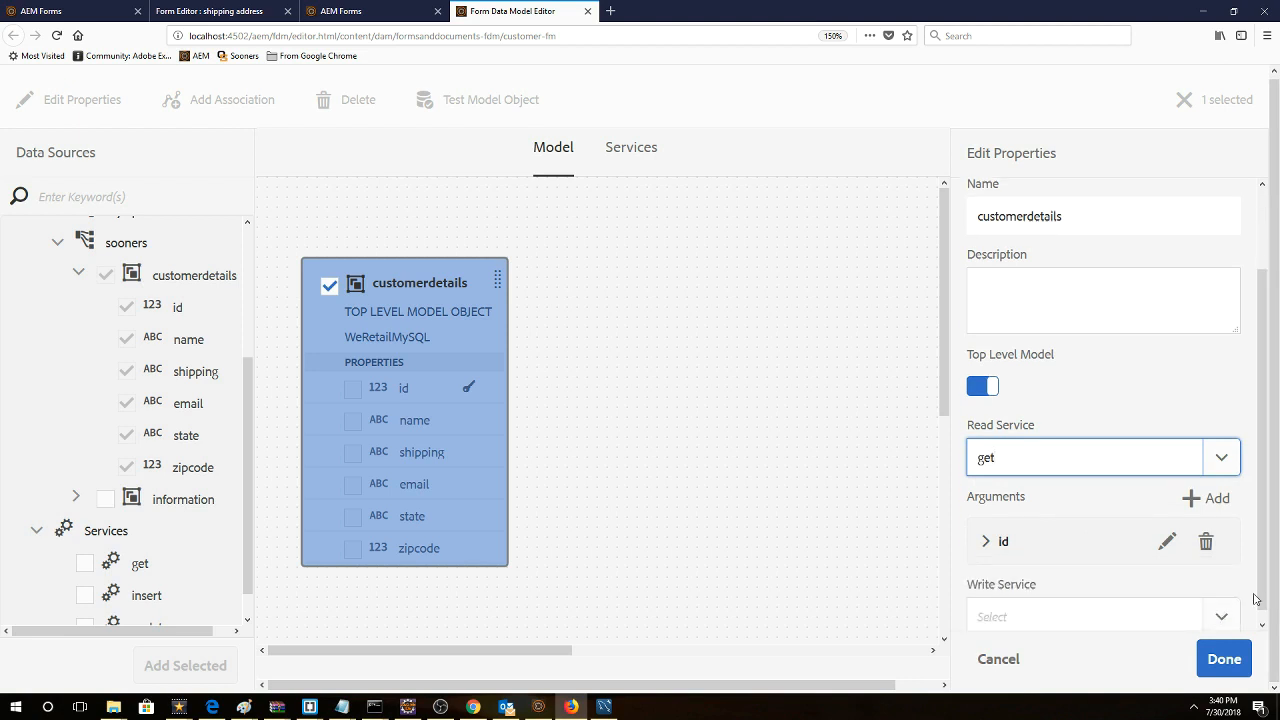
pyautogui.click(1168, 543)
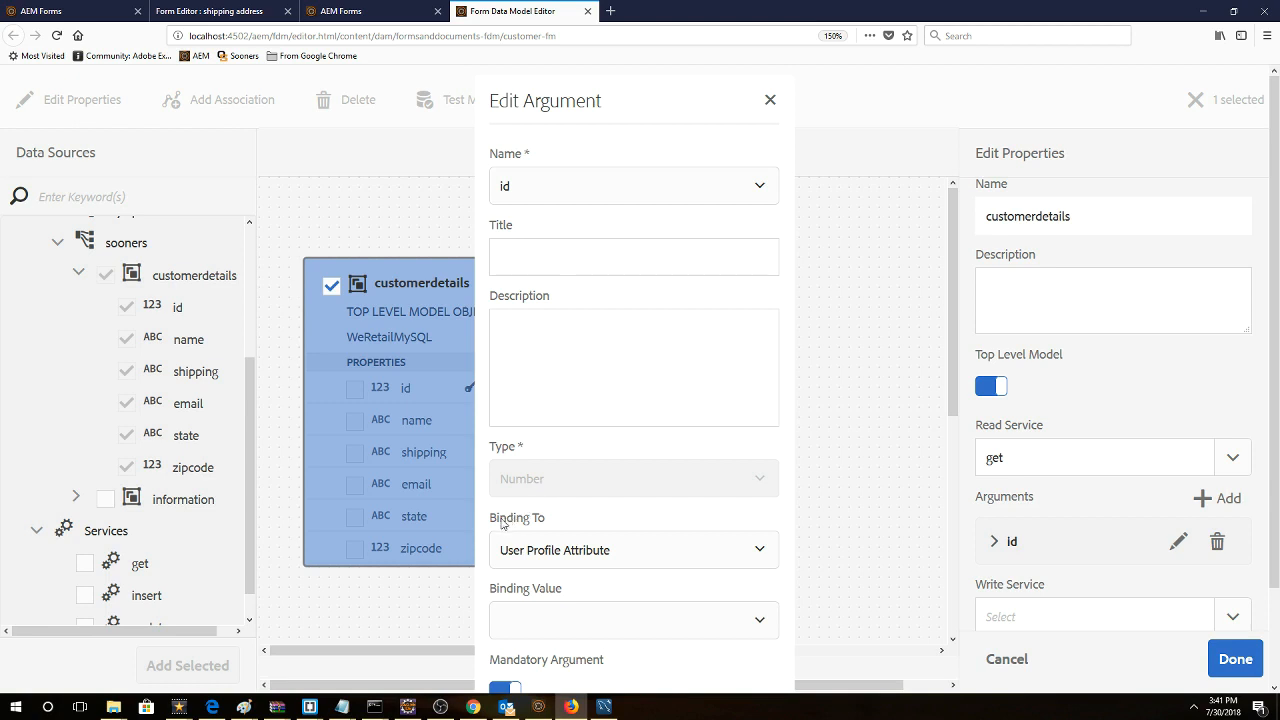
pyautogui.click(762, 556)
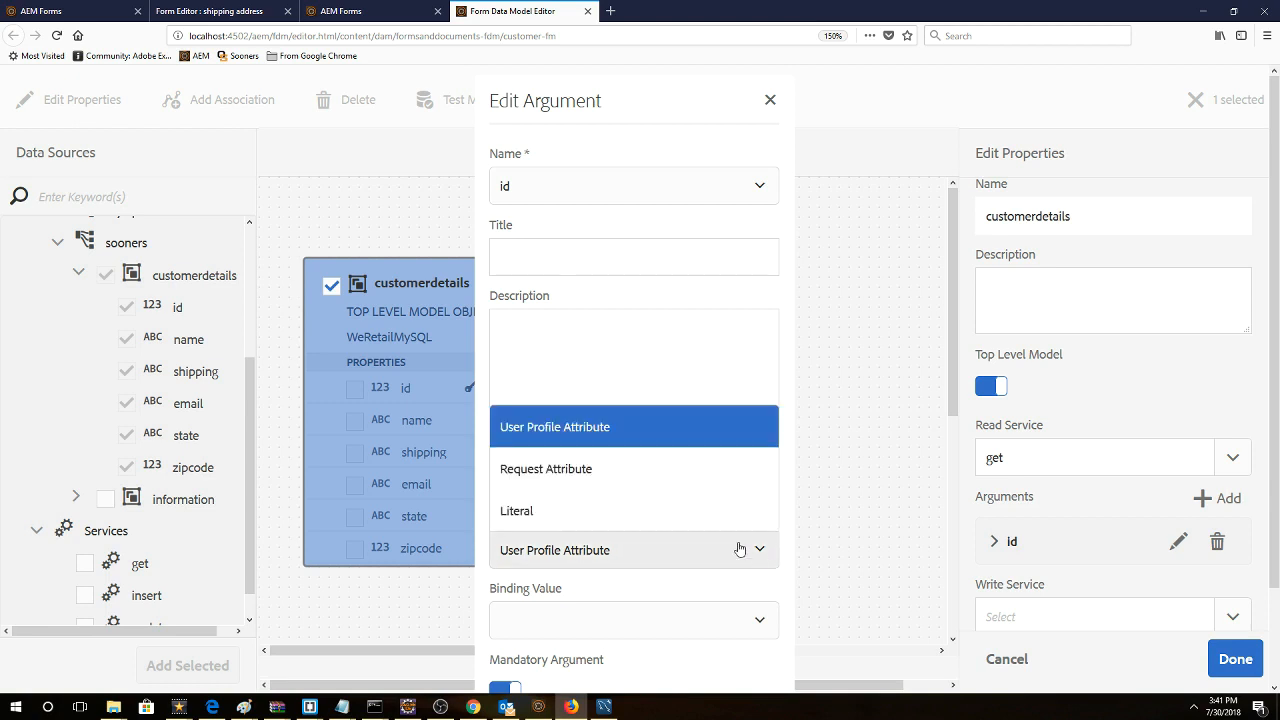
pyautogui.click(674, 470)
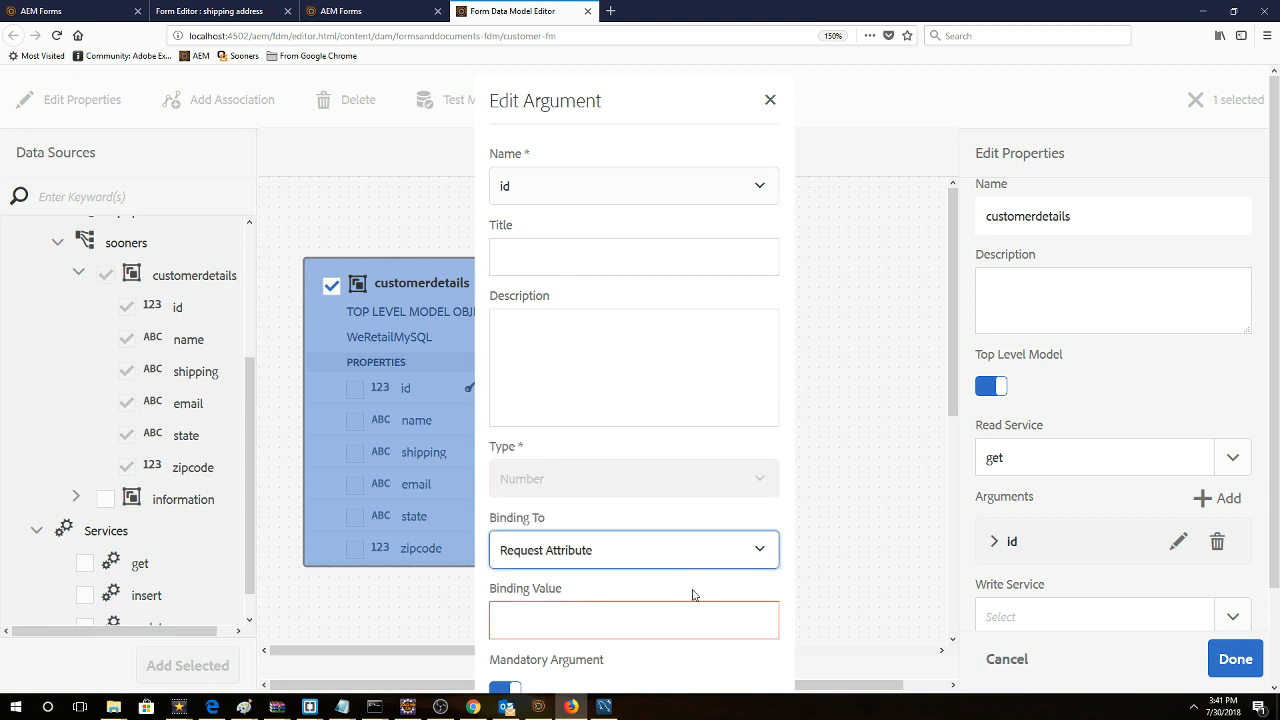
pyautogui.click(674, 617)
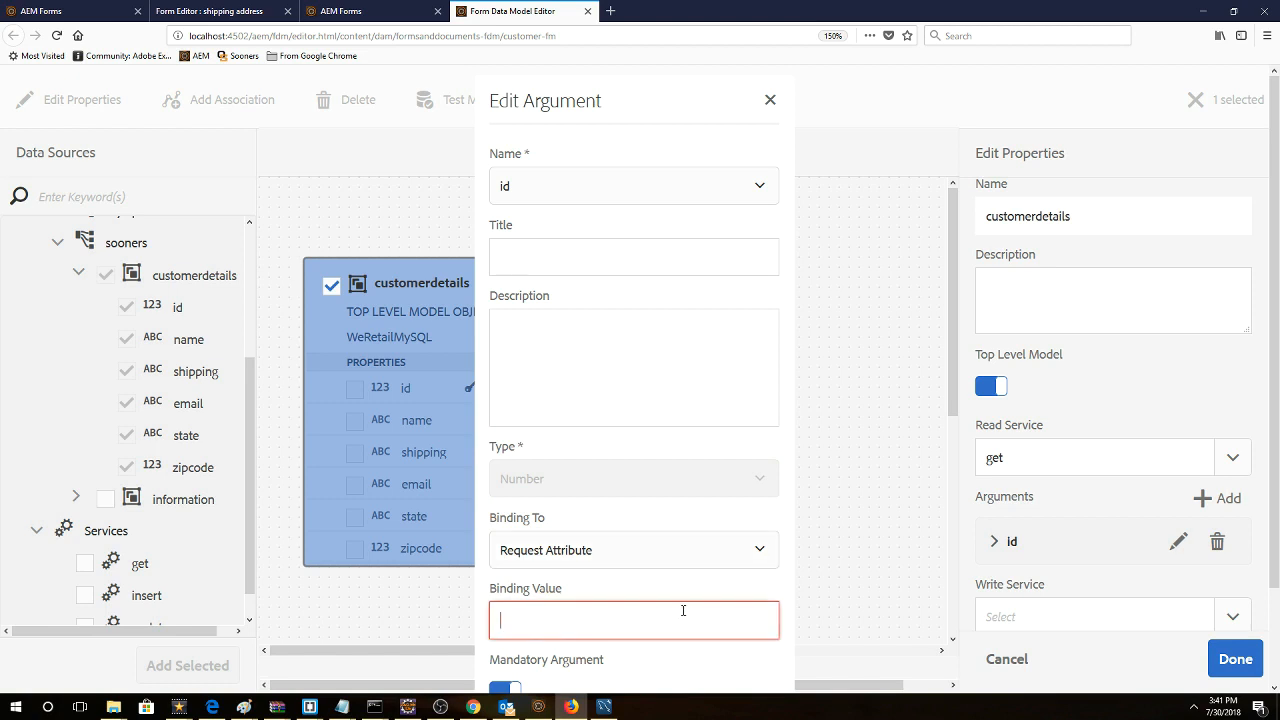
pyautogui.write('Id')
pyautogui.click(835, 573)
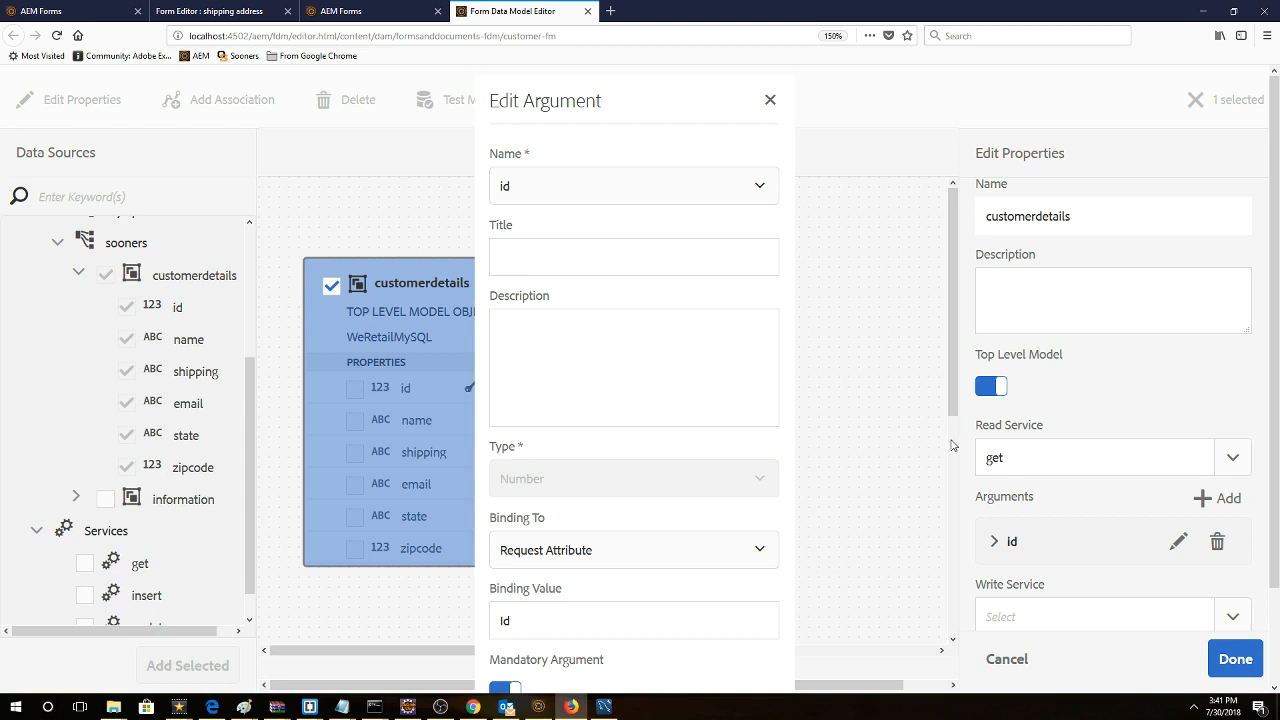
pyautogui.scroll(-2, 675, 600)
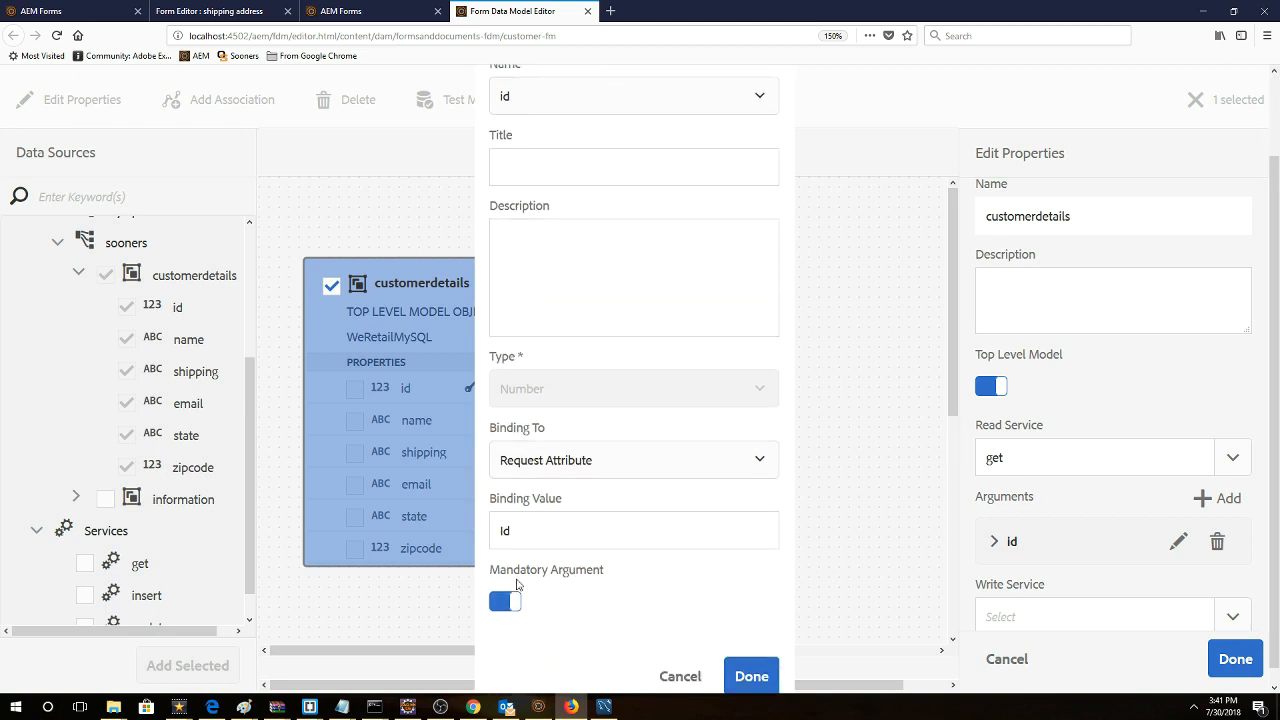
pyautogui.click(749, 677)
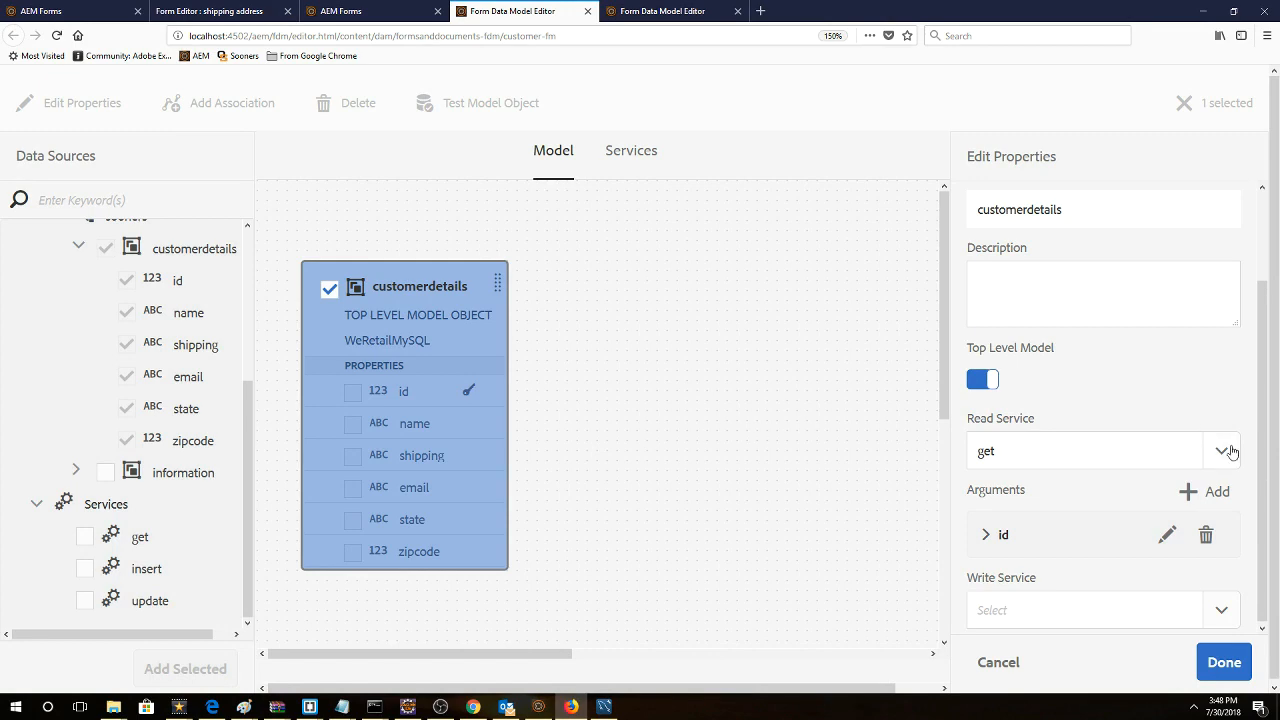
# Set the write service of the customerdetails model object to update.
pyautogui.moveTo(1263, 452); pyautogui.dragTo(1266, 551)
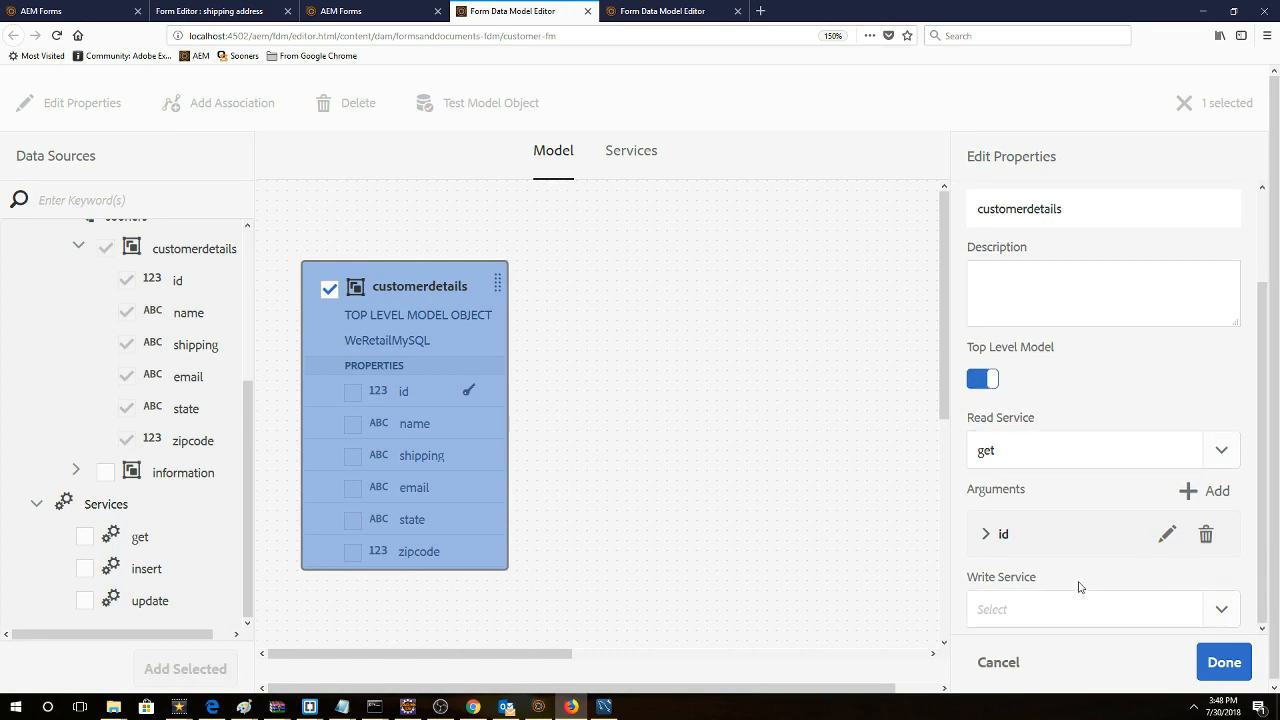
pyautogui.click(1222, 614)
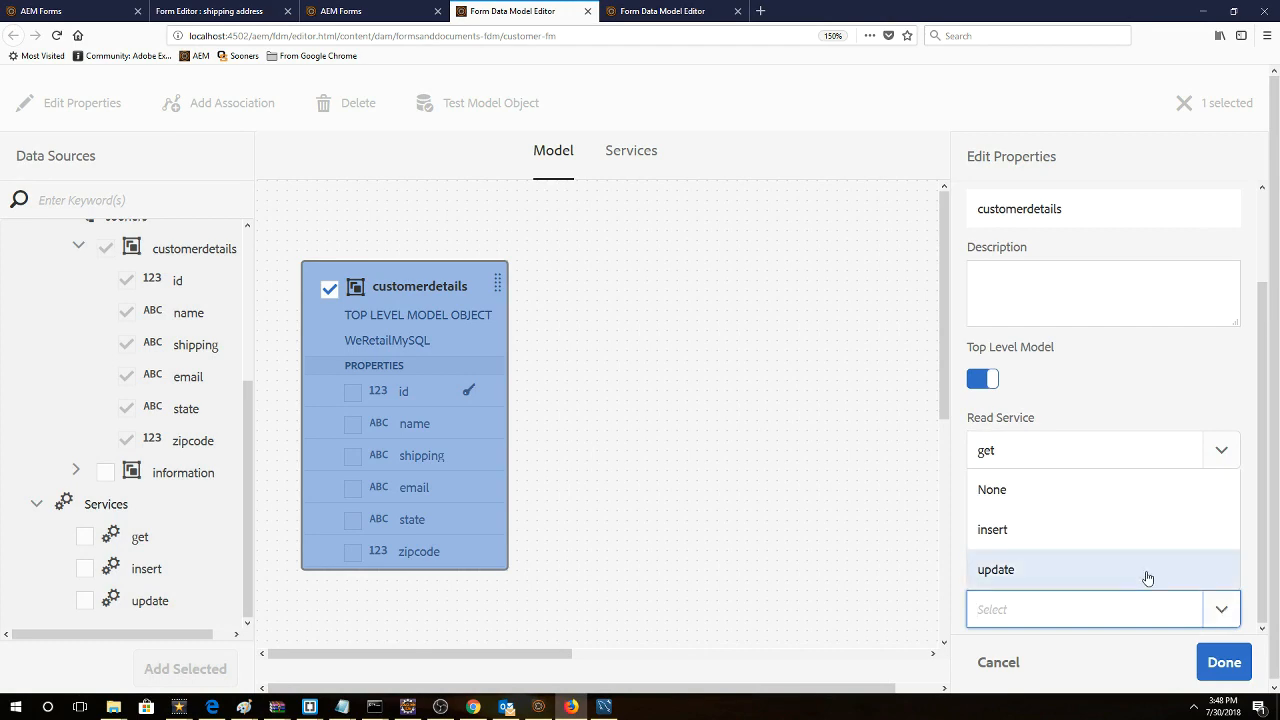
pyautogui.click(1147, 573)
# Review the customerdetails argument of the update write service and accept it without changes.
pyautogui.moveTo(1262, 525); pyautogui.dragTo(1260, 618)
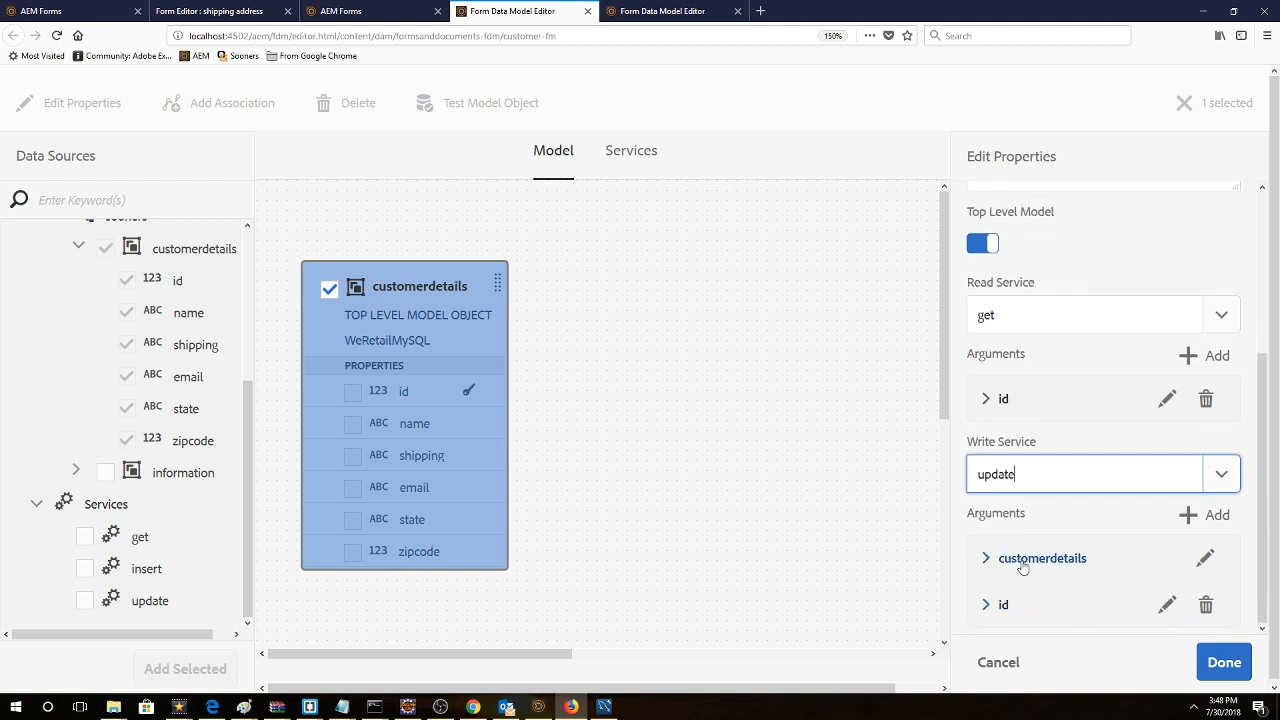
pyautogui.click(1205, 559)
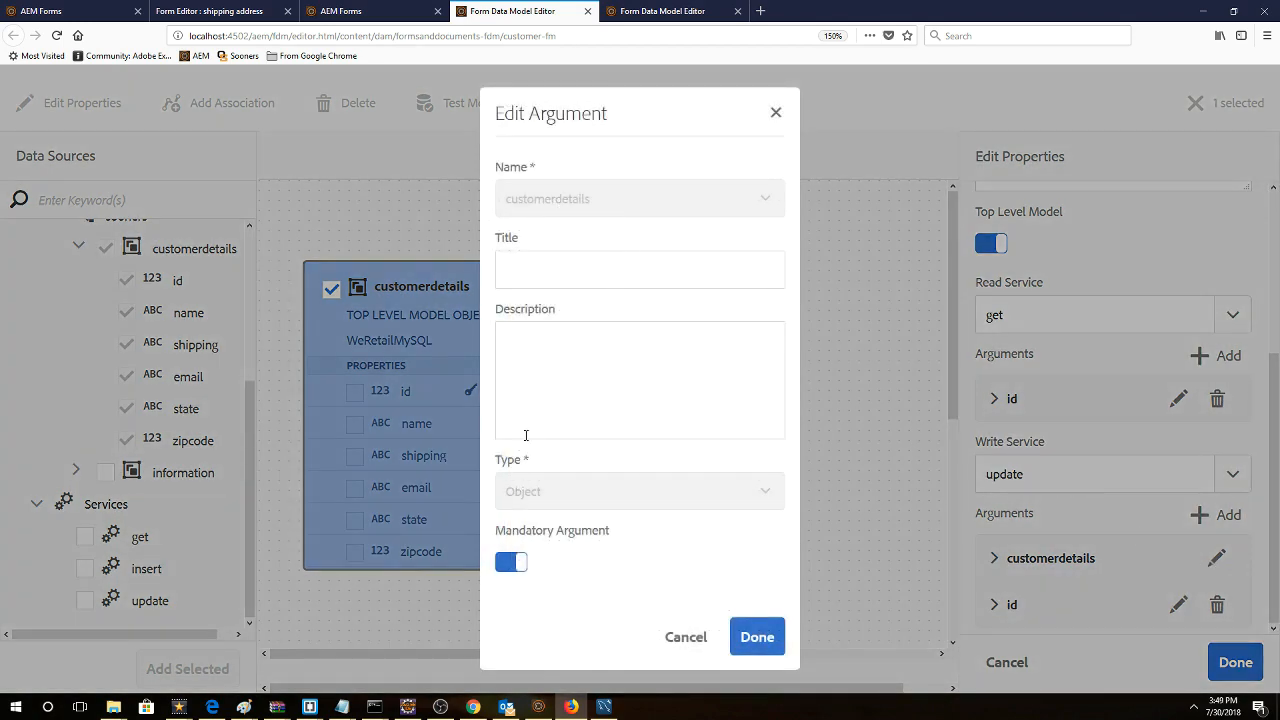
pyautogui.click(757, 638)
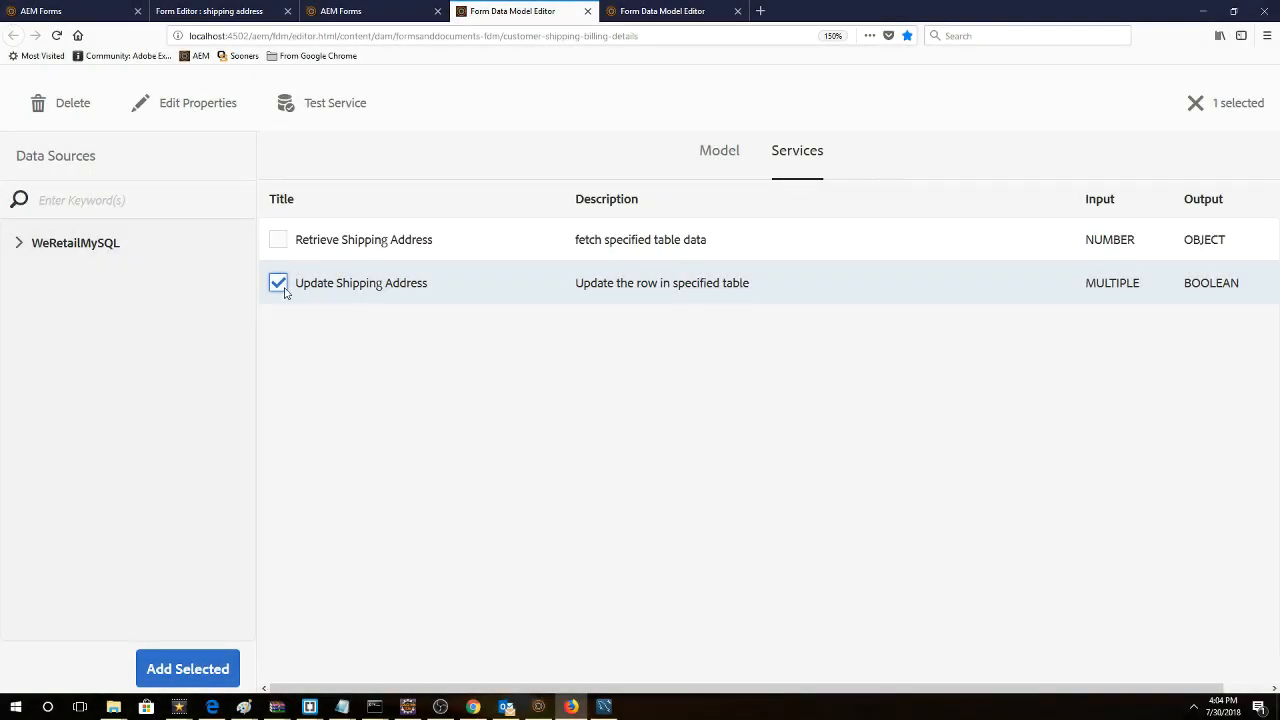
# Review the properties of the Update Shipping Address service, including its description, and close them.
pyautogui.click(171, 110)
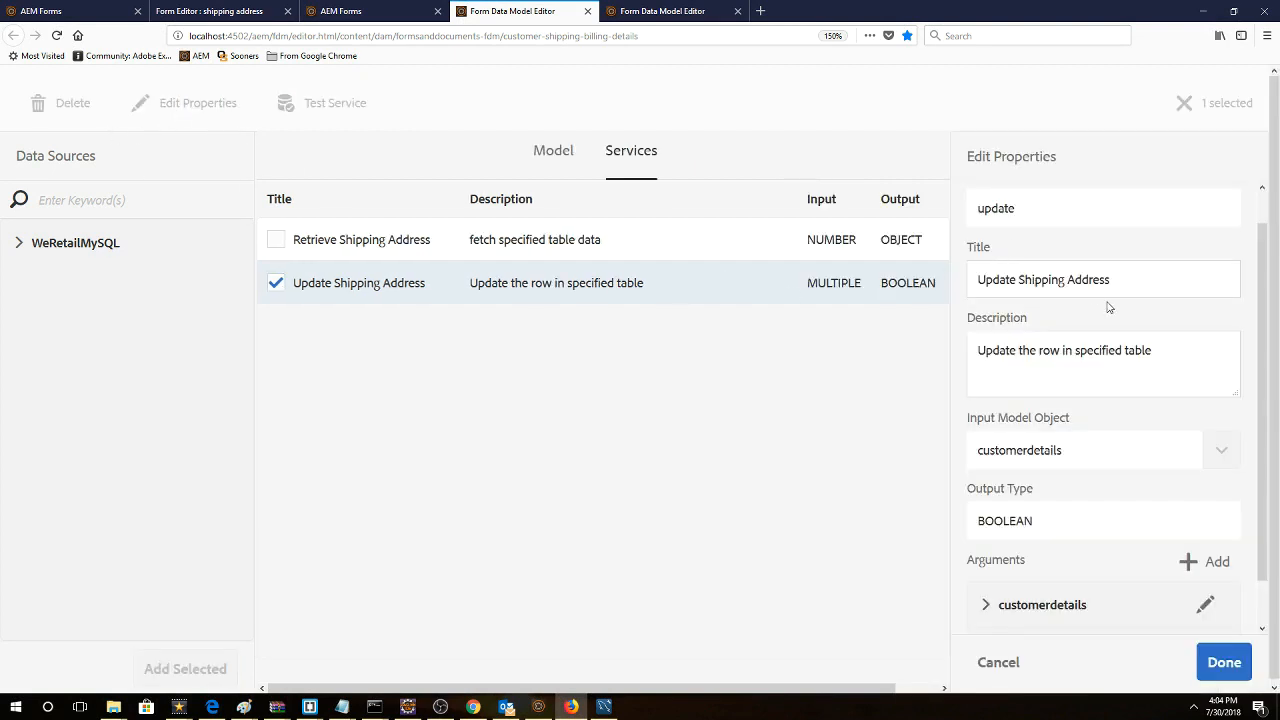
pyautogui.moveTo(977, 350); pyautogui.dragTo(1160, 368)
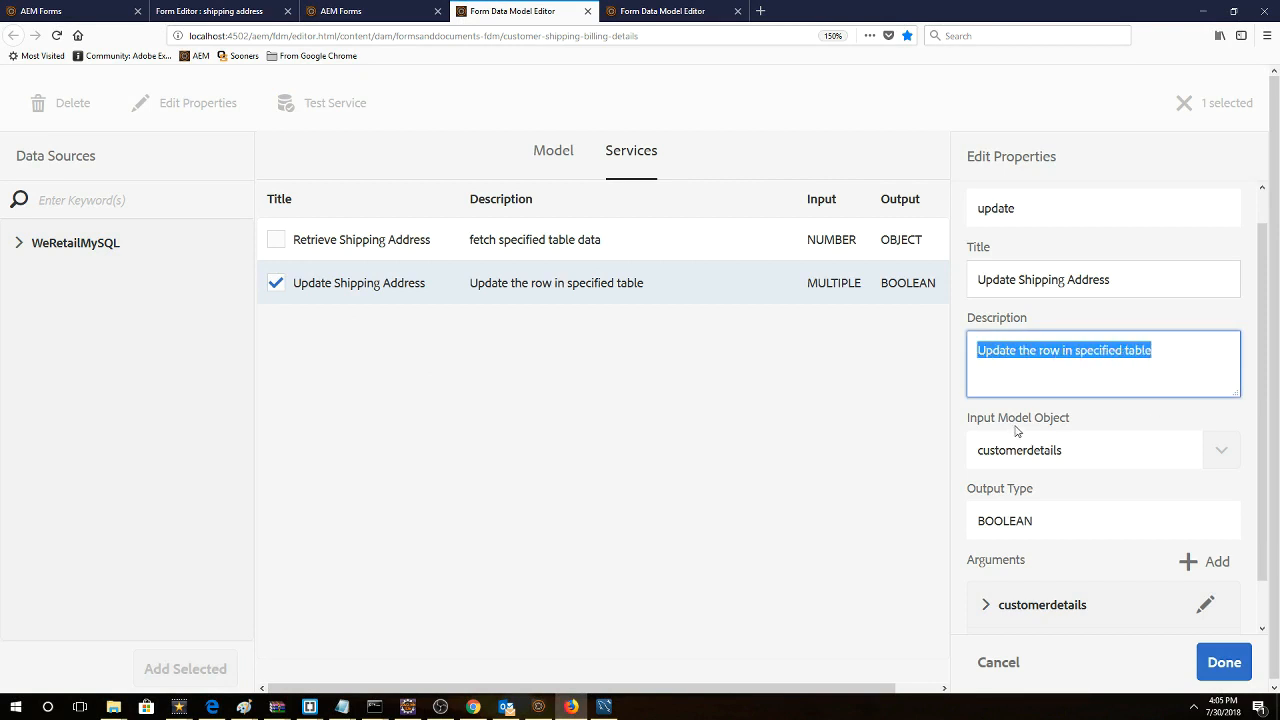
pyautogui.click(1222, 663)
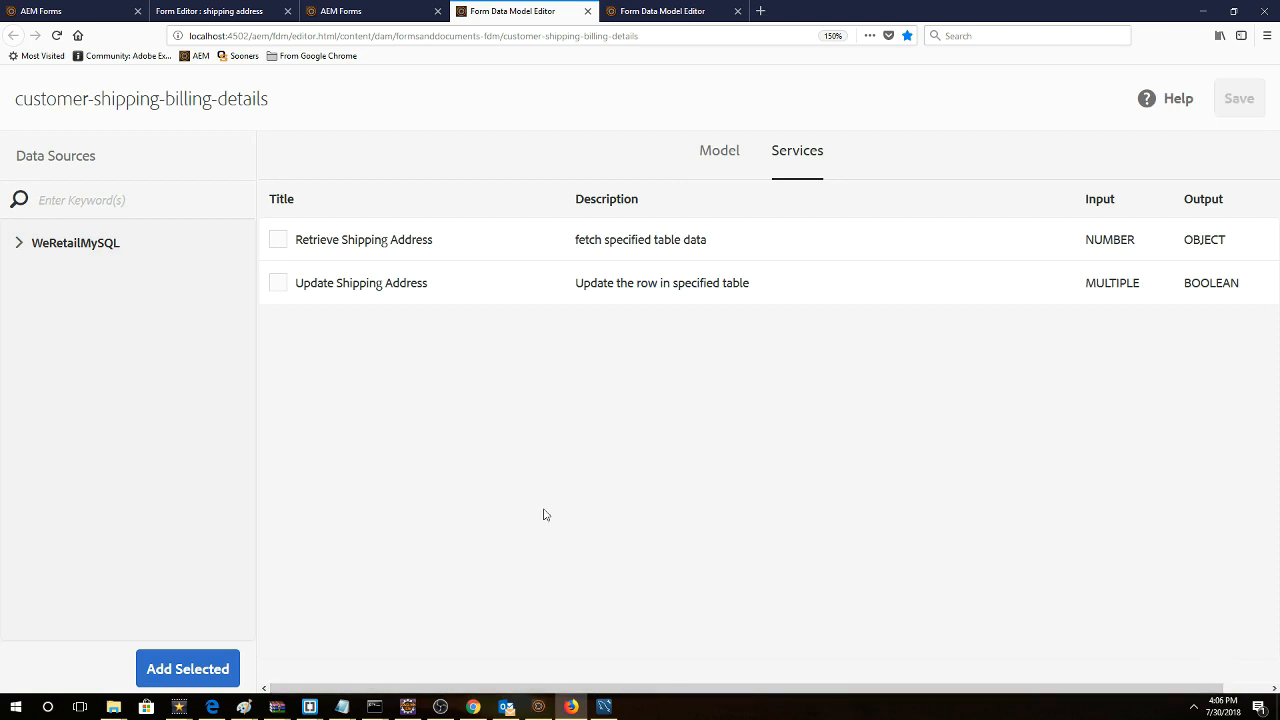
# Open the model object test for customerdetails in the customer-shipping-billing-details data model.
pyautogui.click(712, 155)
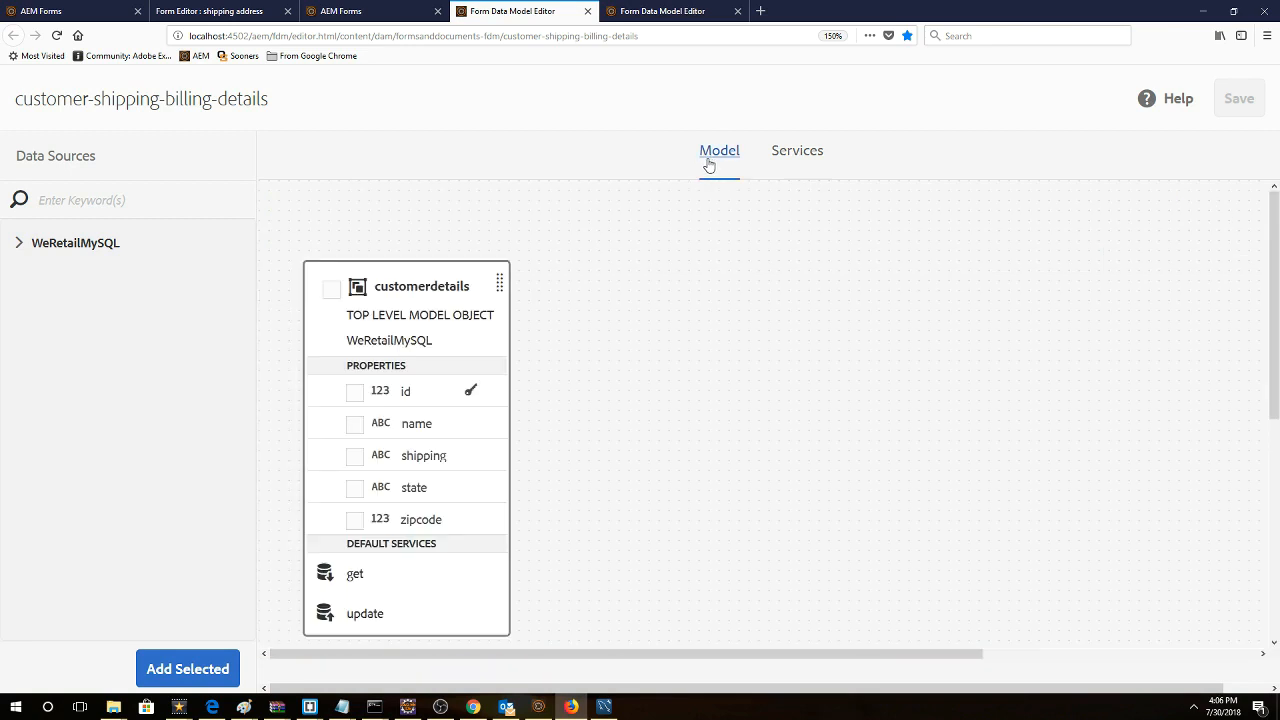
pyautogui.click(331, 295)
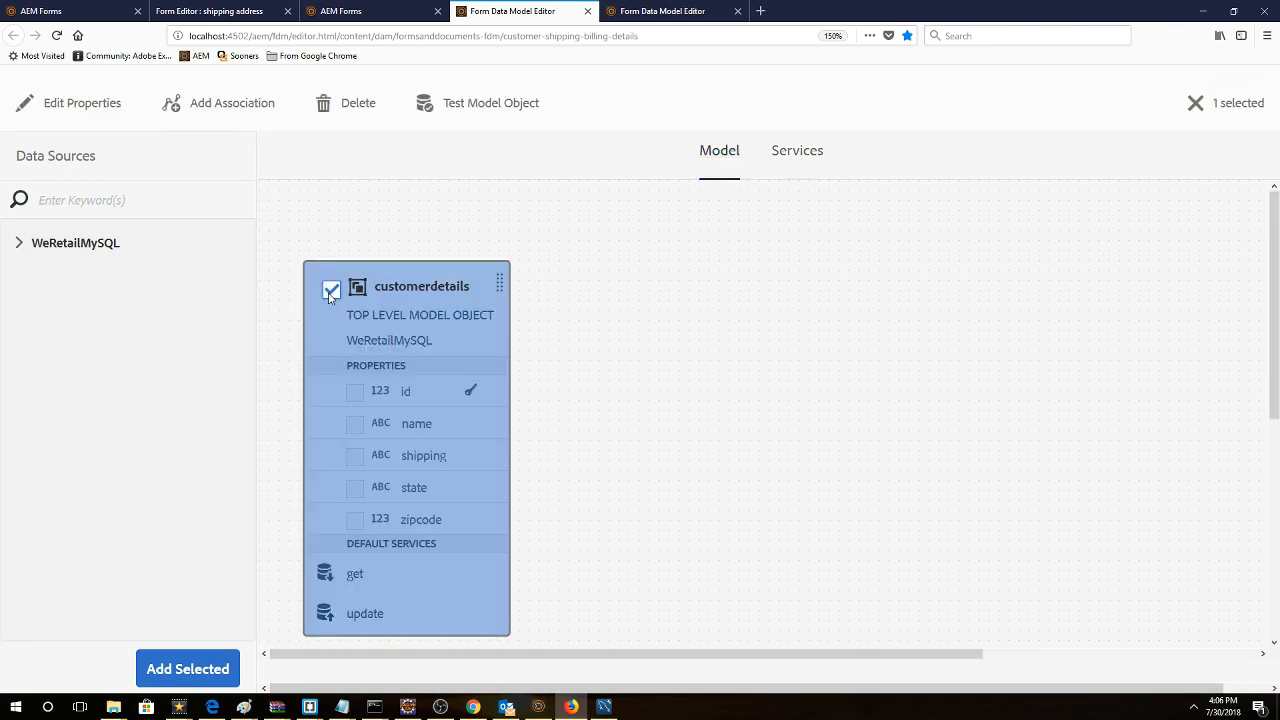
pyautogui.click(463, 107)
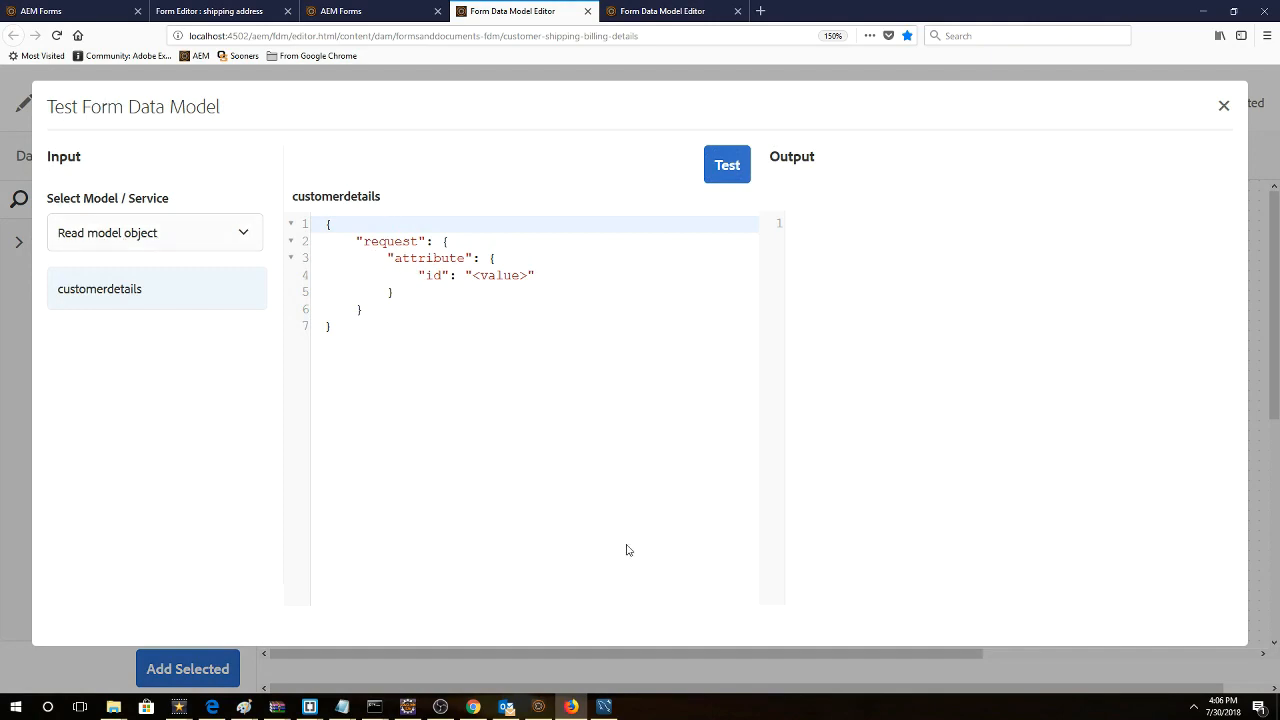
# Check the customer ids in MySQL Workbench's customerdetails table, then test Read model object with an existing customer's id and inspect the returned id.
pyautogui.click(604, 706)
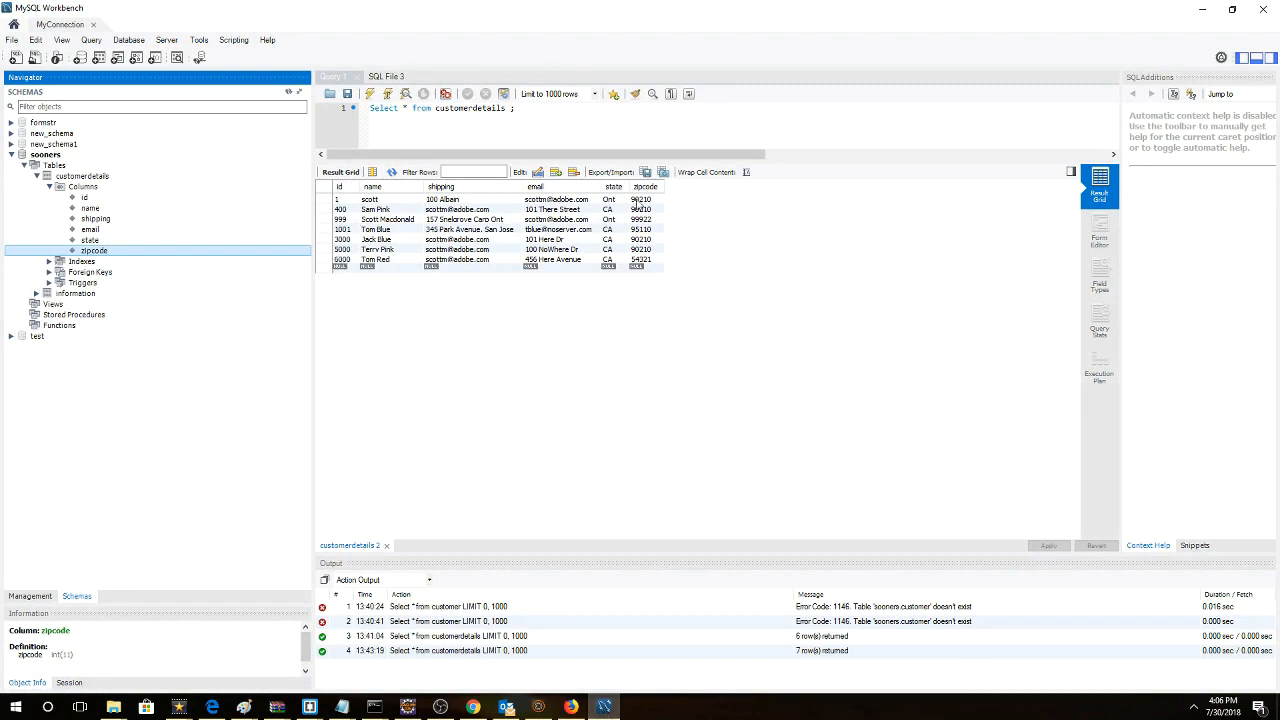
pyautogui.click(1202, 8)
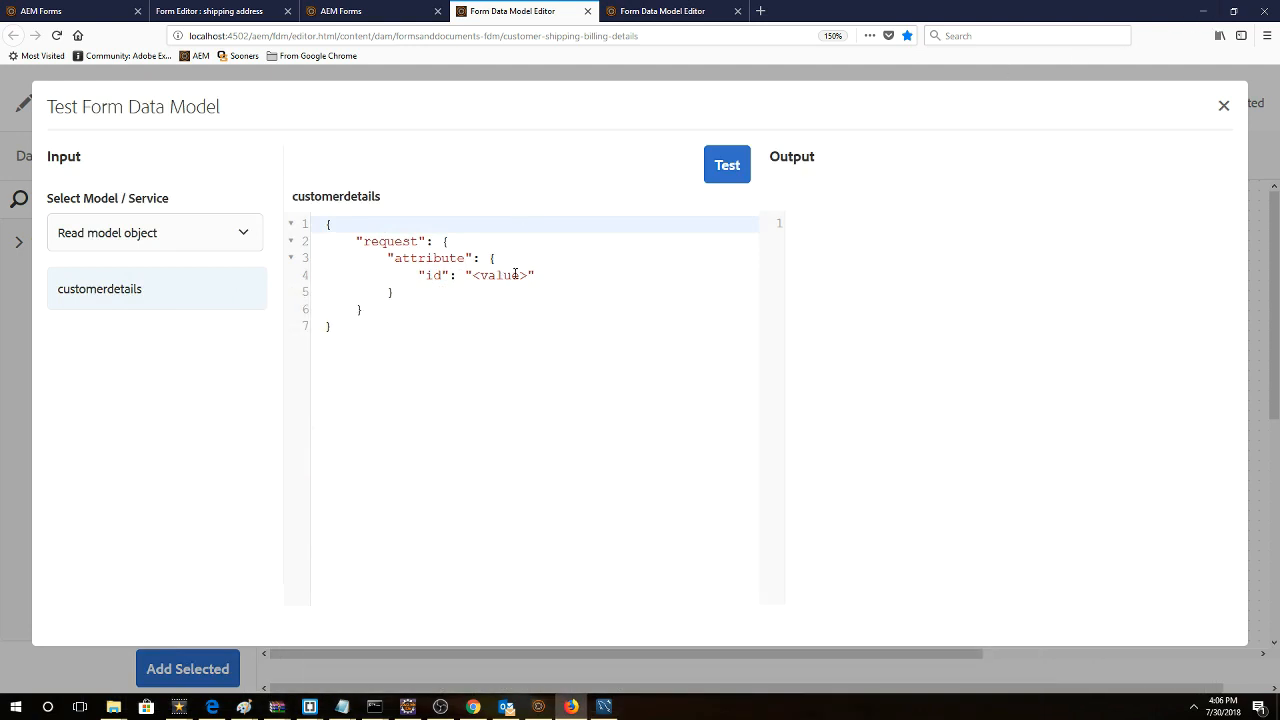
pyautogui.moveTo(531, 275); pyautogui.dragTo(475, 277)
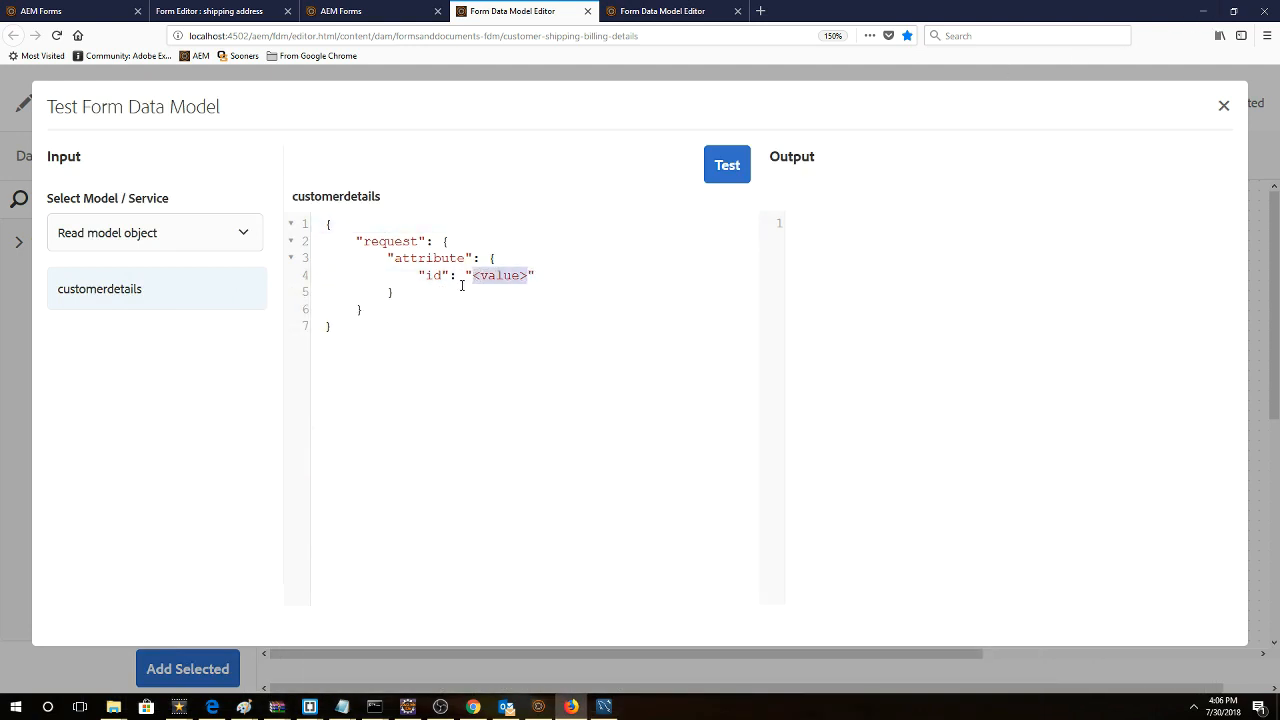
pyautogui.write('6000')
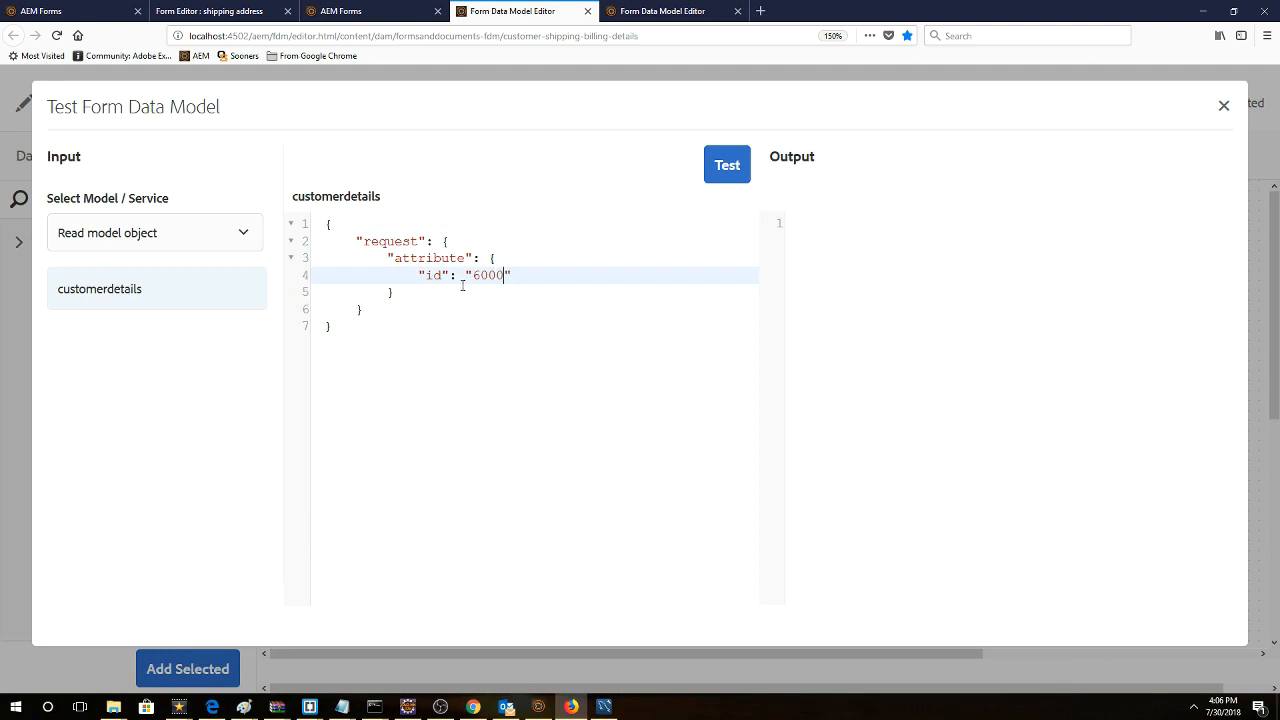
pyautogui.click(717, 165)
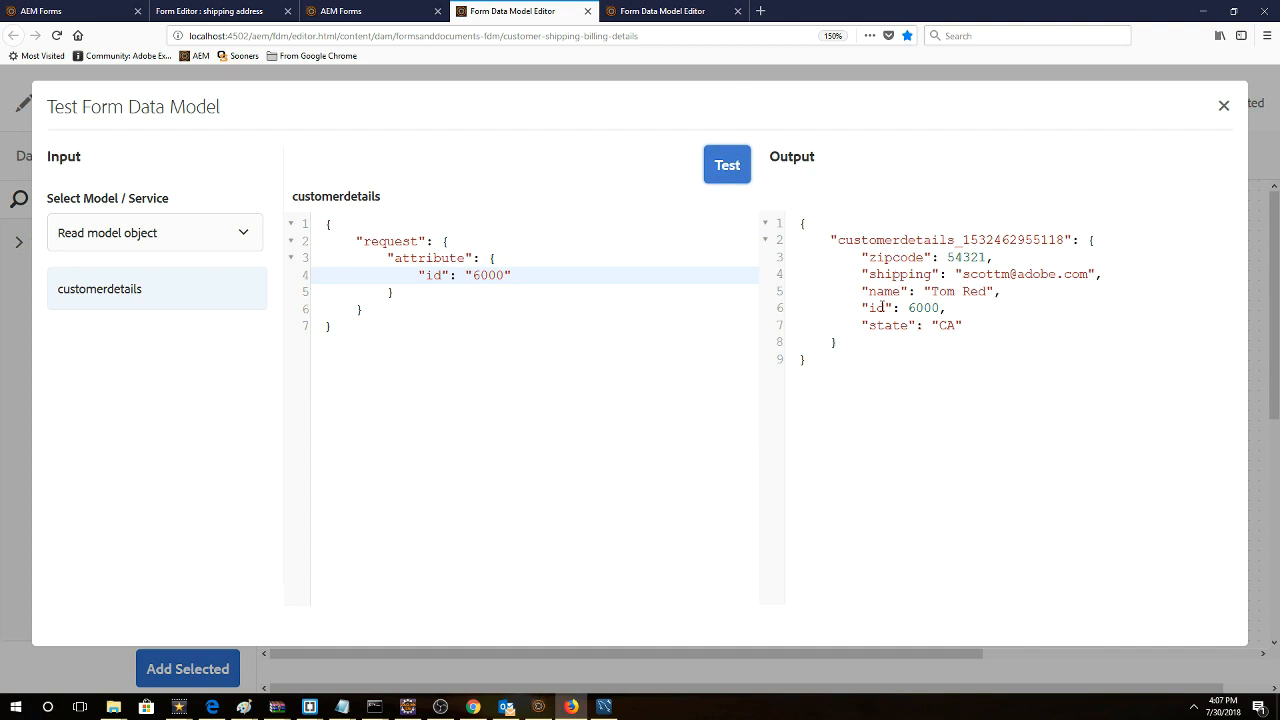
pyautogui.doubleClick(918, 309)
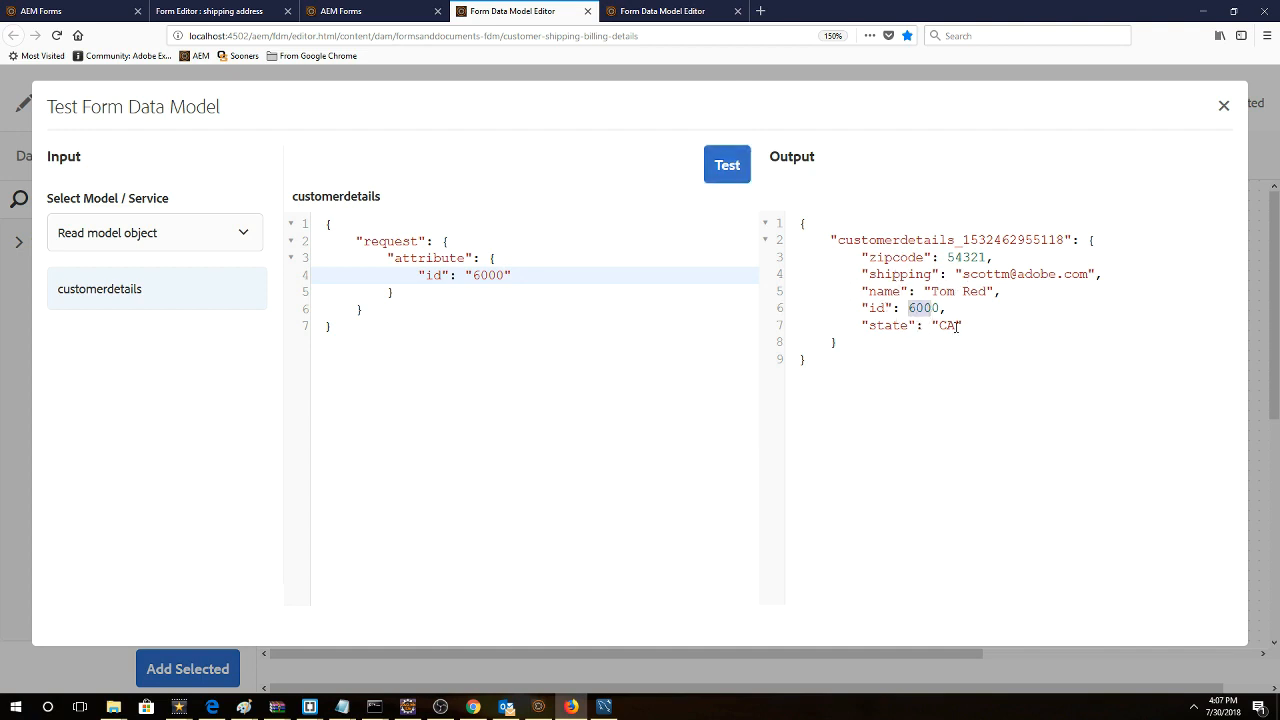